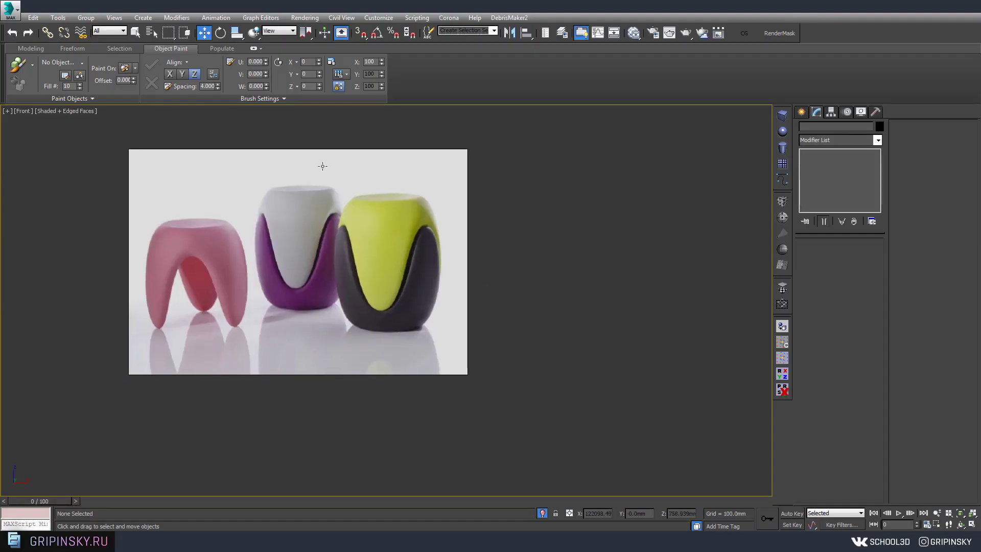
Pan and zoom around the stool reference photo to frame the stools
middle_click_drag(572, 280, 655, 287)
scroll(656, 290, "up", 3)
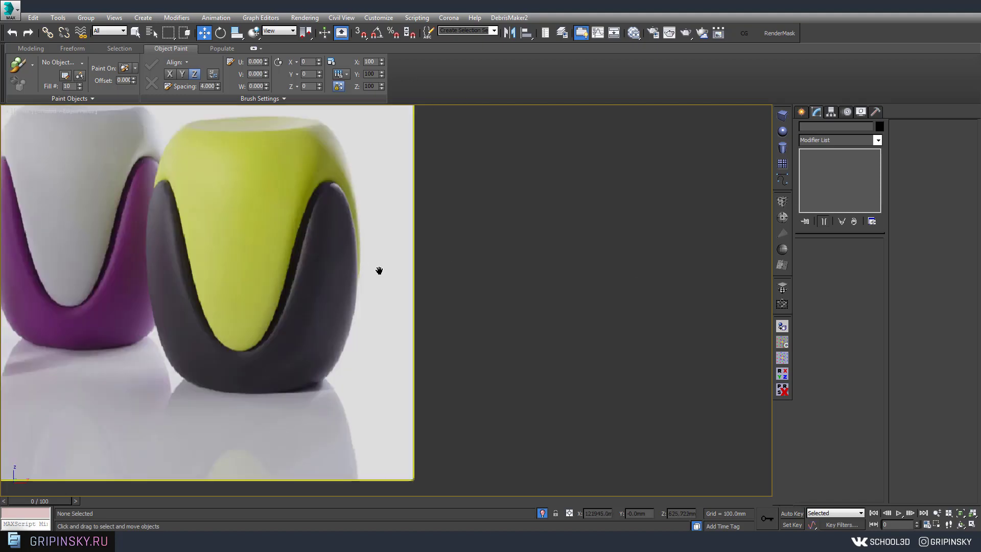
middle_click_drag(382, 272, 593, 298)
key("z")
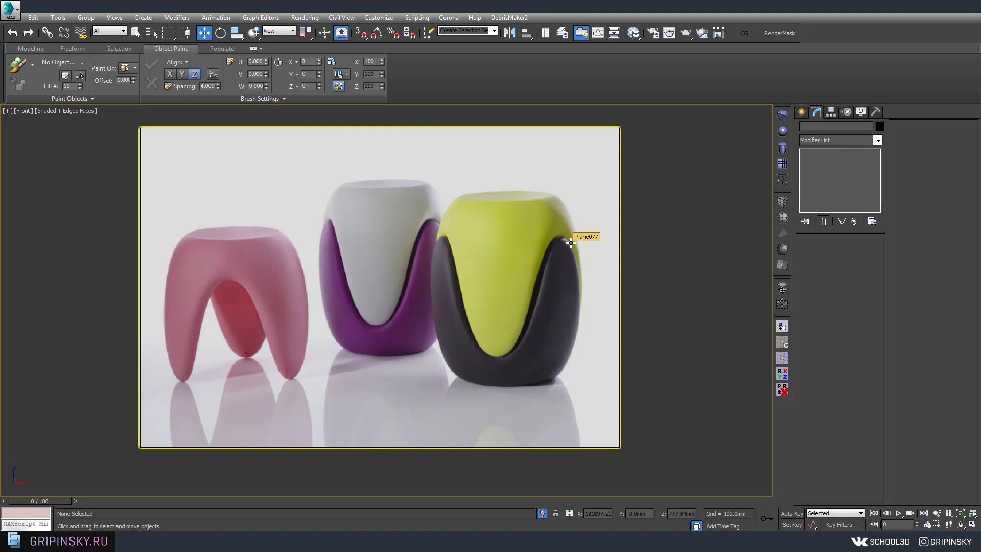
middle_click_drag(571, 243, 353, 240)
scroll(460, 276, "down", 3)
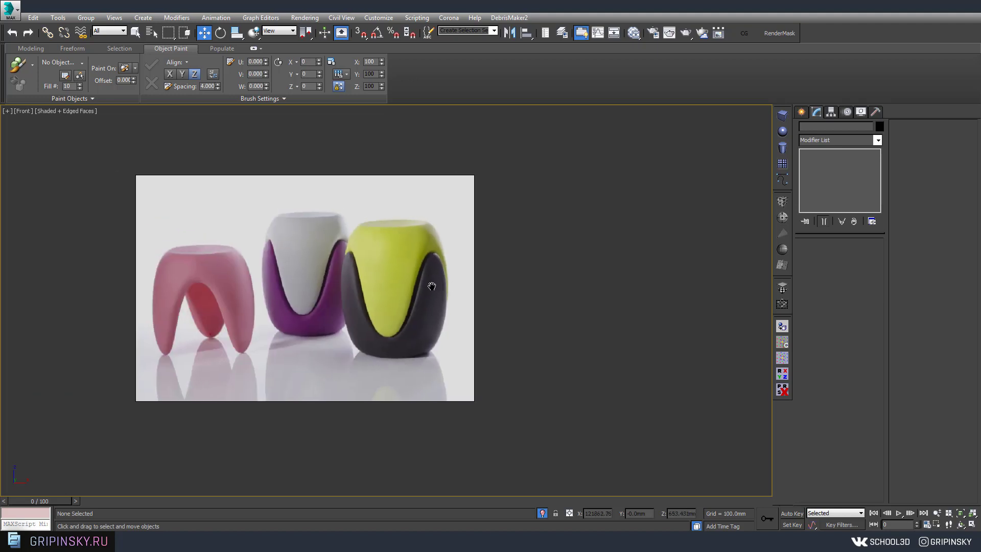
scroll(461, 277, "up", 5)
middle_click_drag(461, 277, 476, 246)
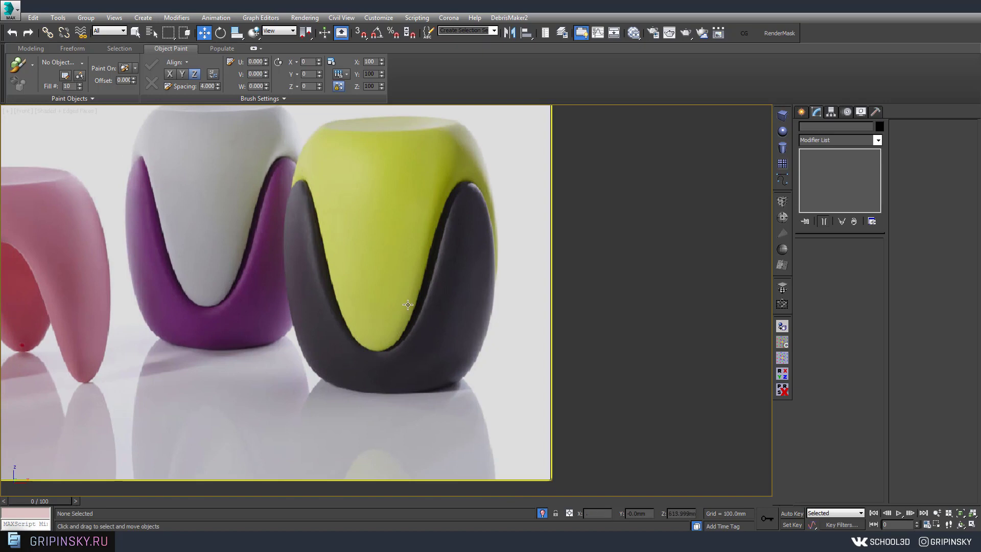
middle_click_drag(705, 228, 652, 191)
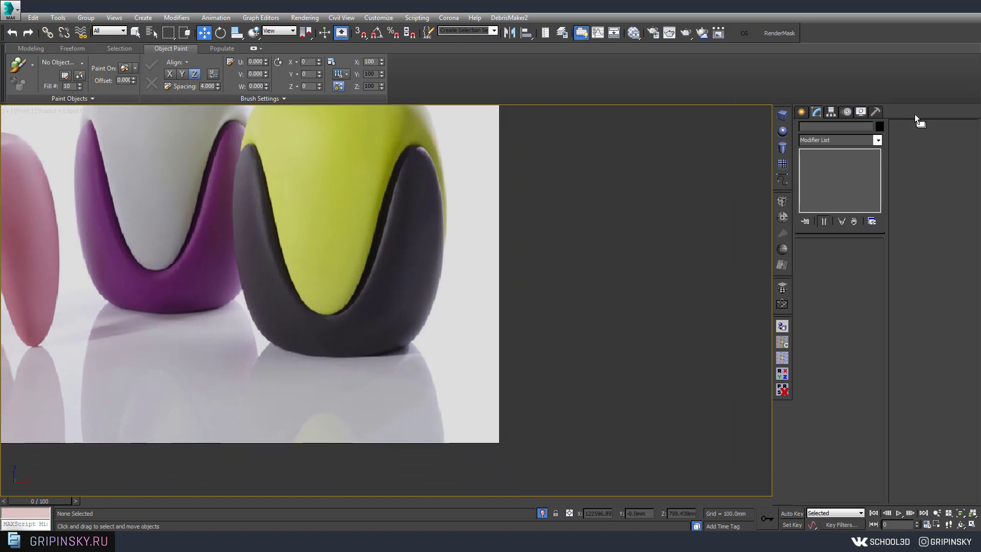
Draw a plane in the front view with 6 width segments
left_click(782, 163)
mouse_move(435, 181)
left_mouse_down()
mouse_move(568, 366)
mouse_move(688, 409)
mouse_move(662, 426)
mouse_move(678, 428)
left_mouse_up()
left_click(872, 351)
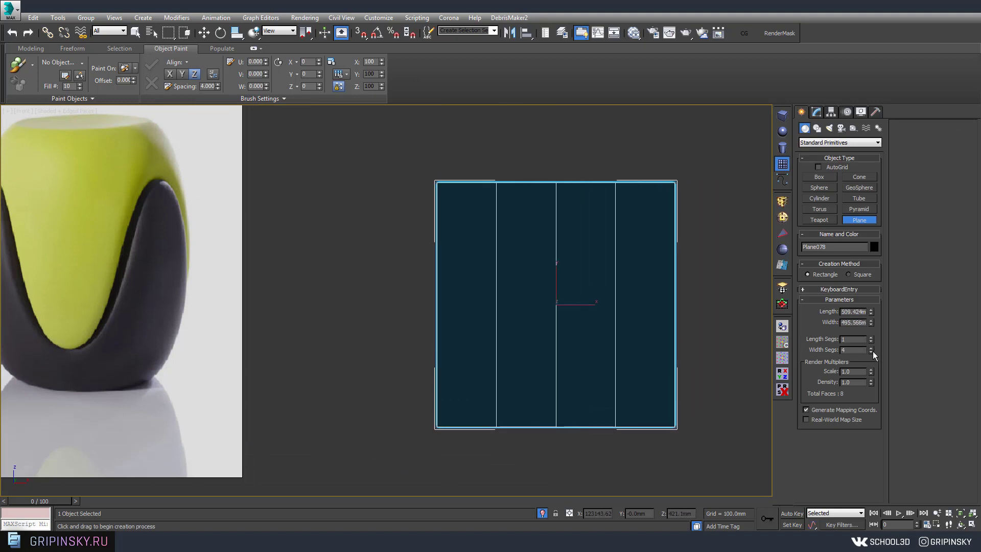
left_click(872, 348)
left_click(871, 348)
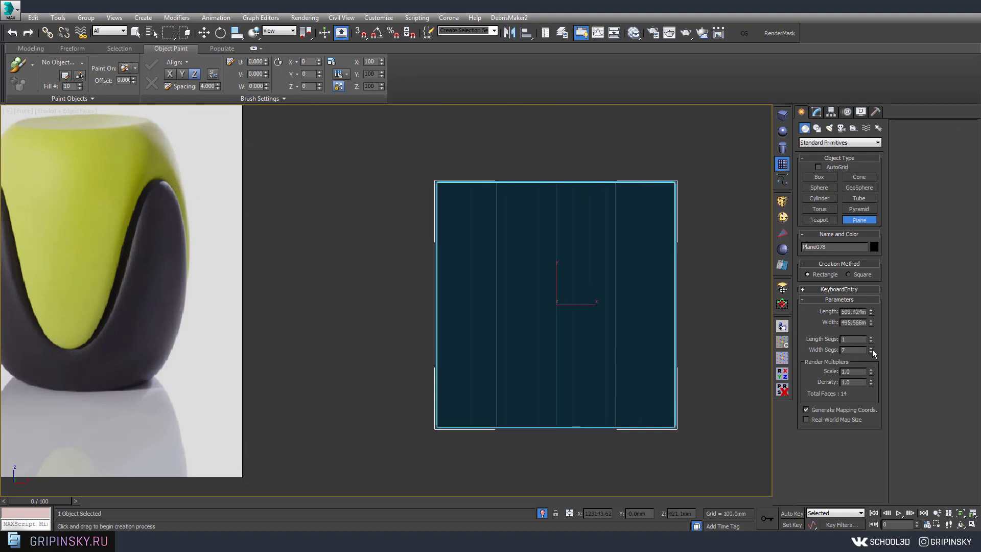
middle_click_drag(620, 300, 569, 284)
left_click(872, 352)
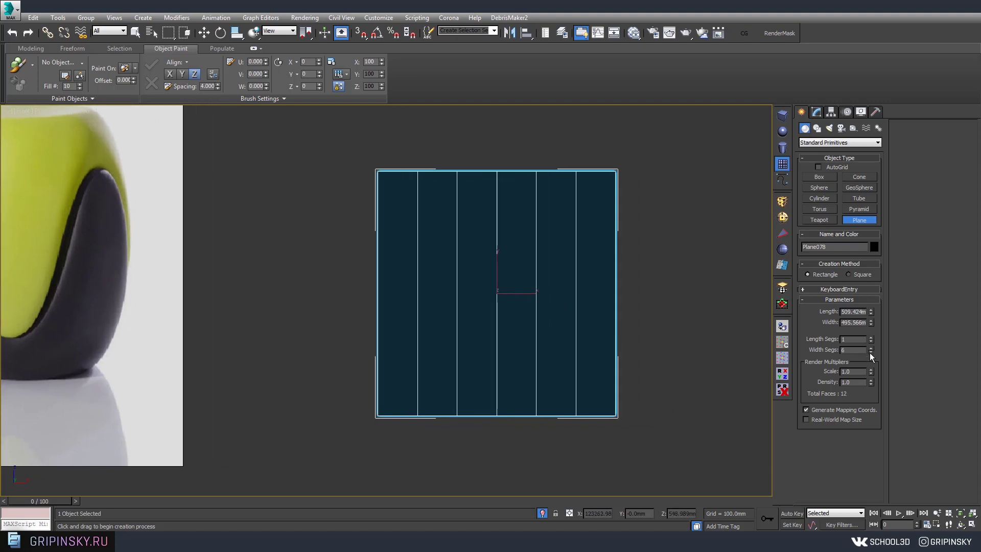
Convert the plane to an Editable Poly and enter Vertex mode
right_click(506, 286)
right_click(523, 322)
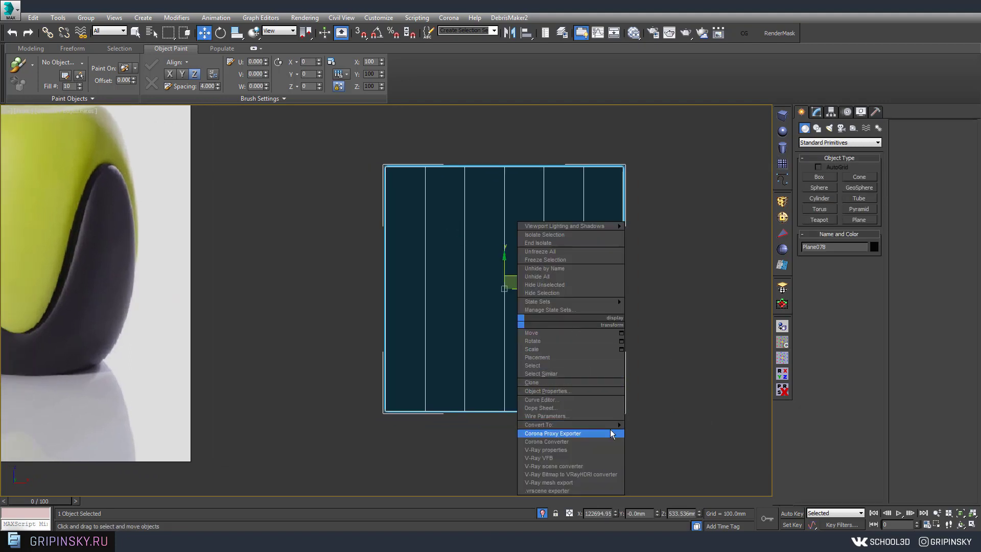
left_click(657, 433)
left_click(813, 256)
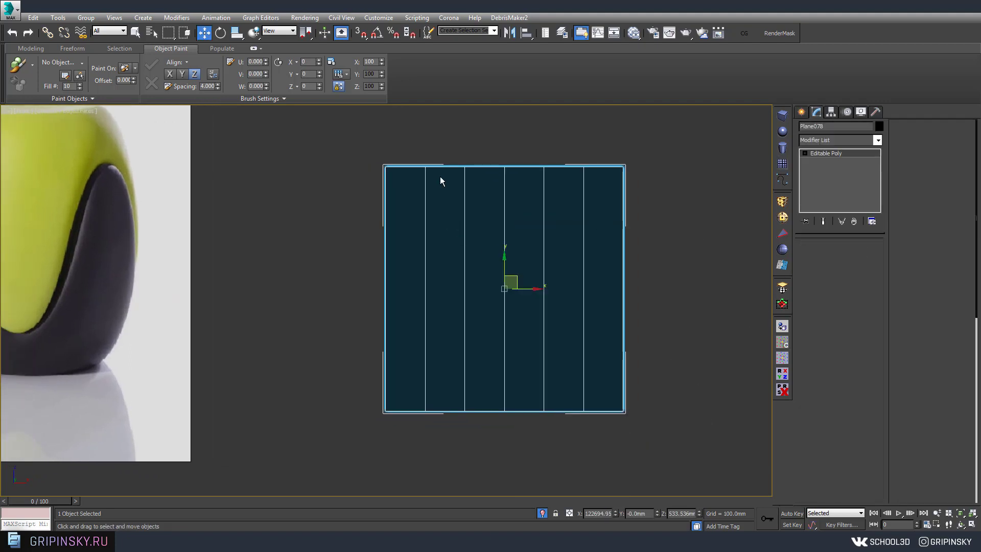
Pull the top corner vertices and the next pair inward to taper the top
left_click(385, 166)
left_click_drag(660, 188, 660, 188, "ctrl")
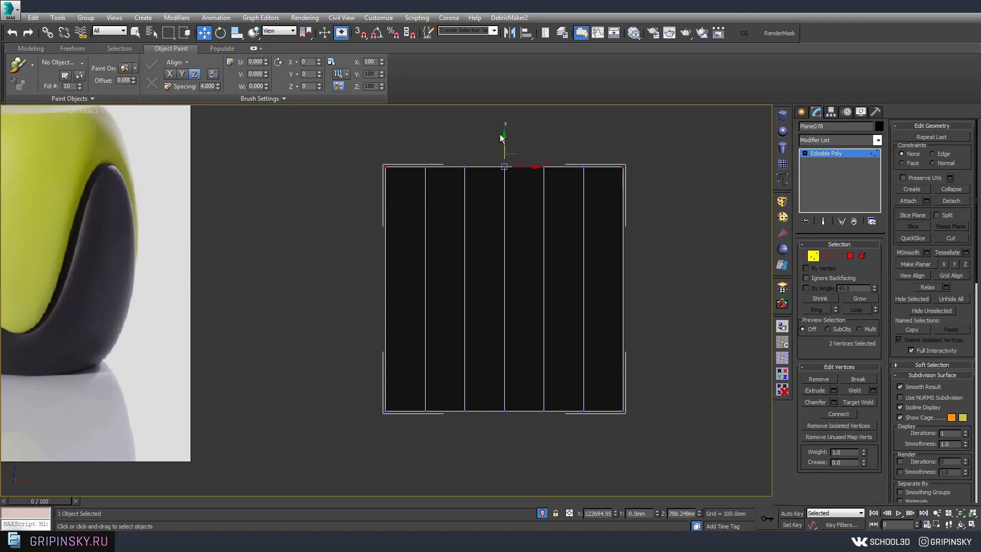
left_click_drag(500, 134, 501, 317)
left_click(424, 167)
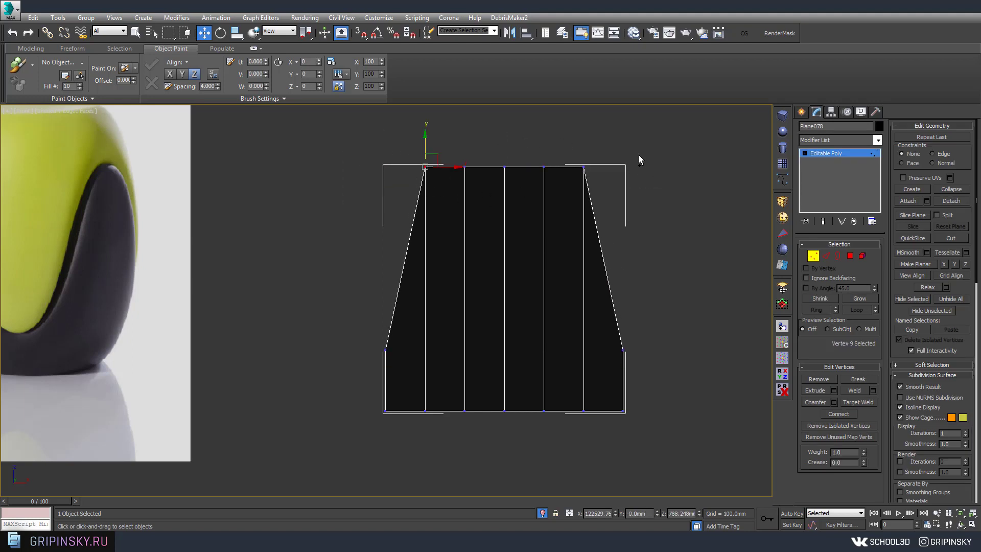
left_click(584, 166, "ctrl")
left_click_drag(504, 145, 504, 276)
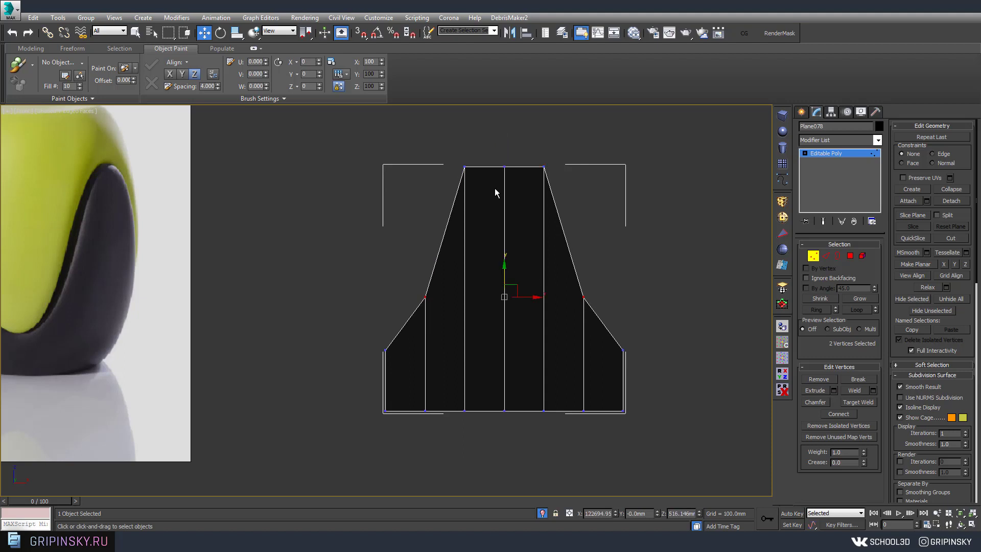
Lower the two vertices beside the centre into a peak, then turn off See-Through
left_click(464, 167)
left_click(543, 167, "ctrl")
left_click_drag(509, 151, 509, 186)
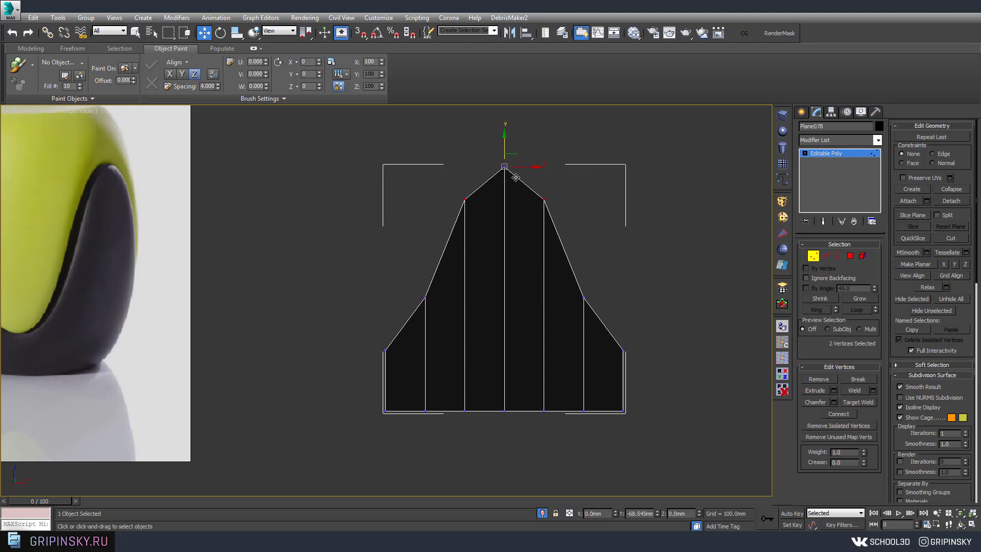
scroll(536, 243, "down", 3)
scroll(511, 274, "up", 3)
middle_click_drag(510, 274, 441, 283)
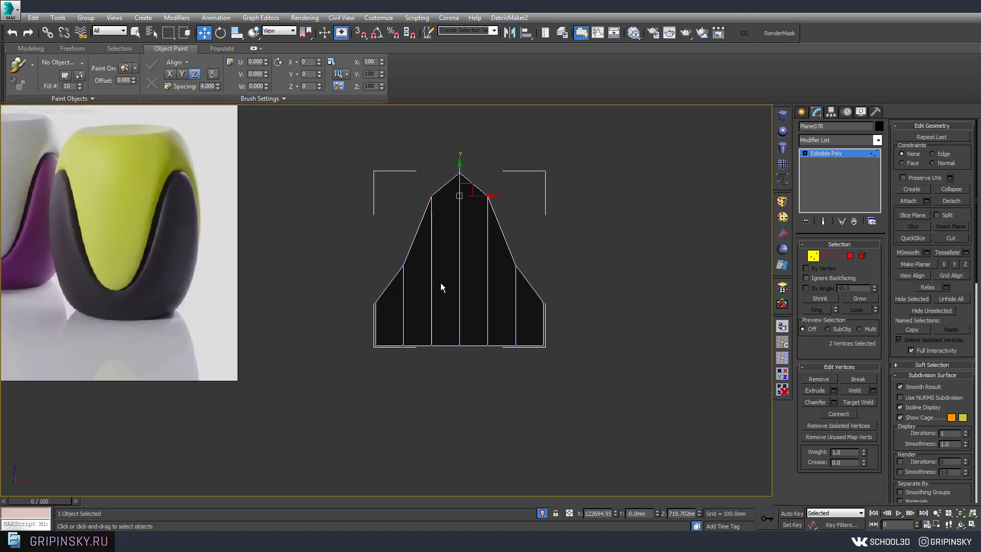
left_click(808, 154)
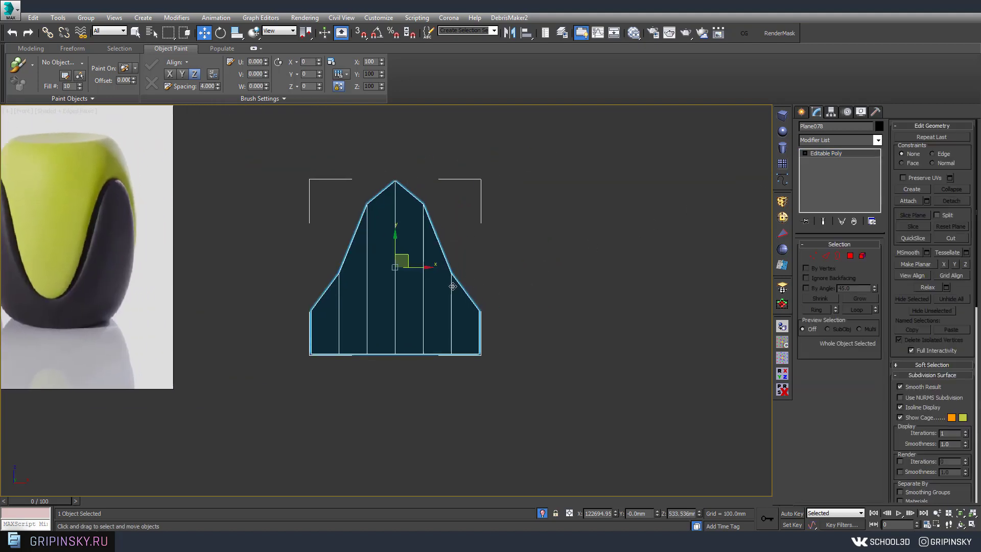
left_click(788, 328)
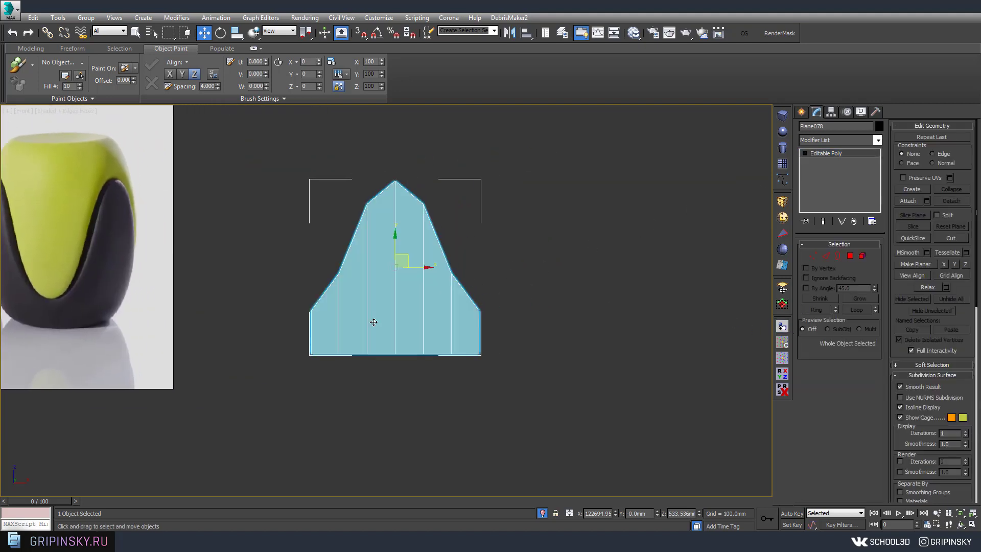
With 3D Snap on, clone the shape twice, edge to edge, to the right
key("s")
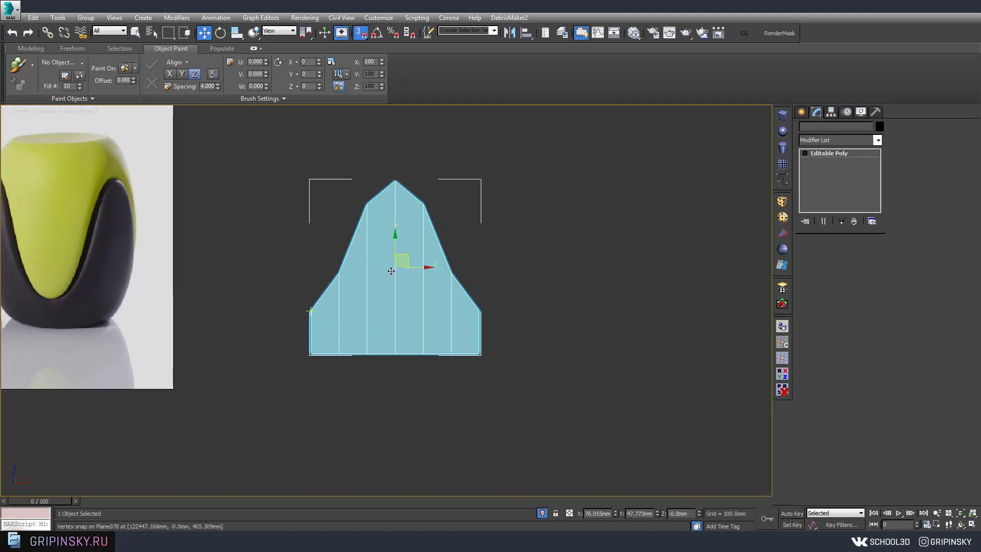
left_click_drag(312, 309, 478, 309, "shift")
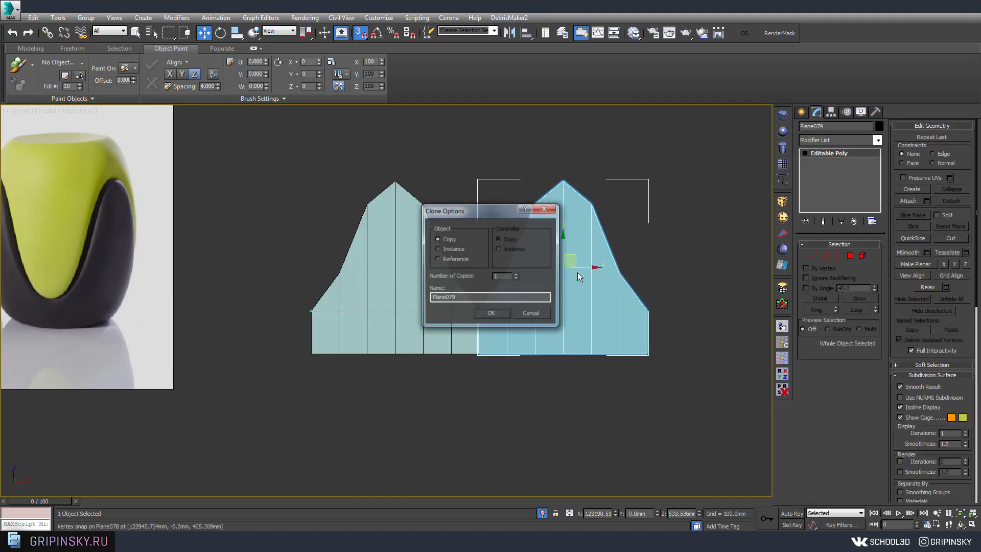
left_click(516, 274)
left_click(508, 310)
middle_click_drag(574, 306, 492, 309)
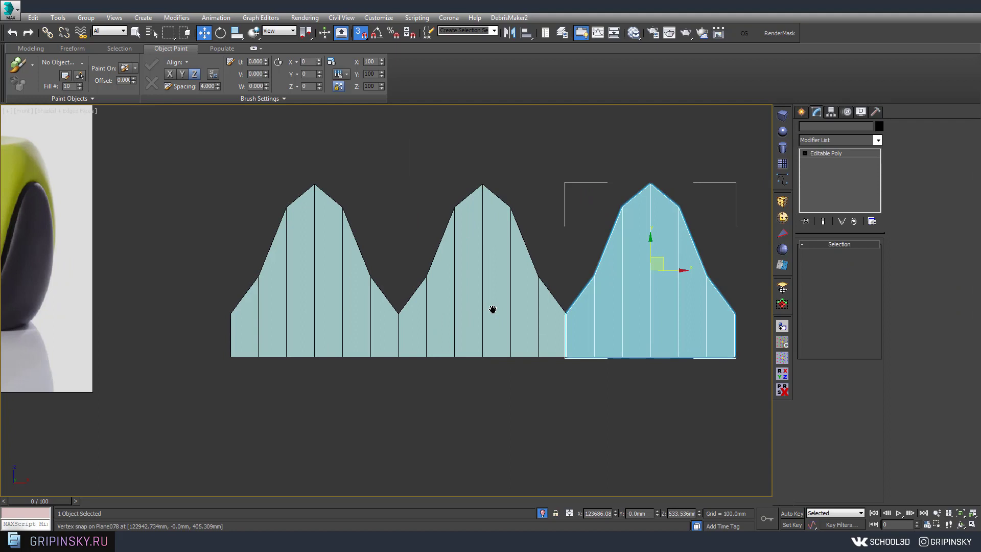
Attach the middle and right copies to the left shape and select all its vertices
left_click(327, 332)
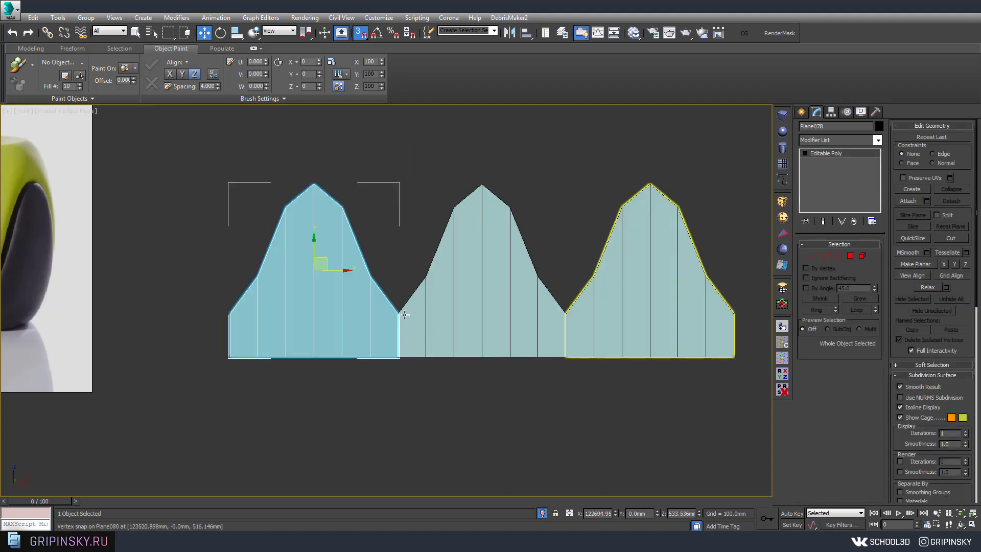
key("s")
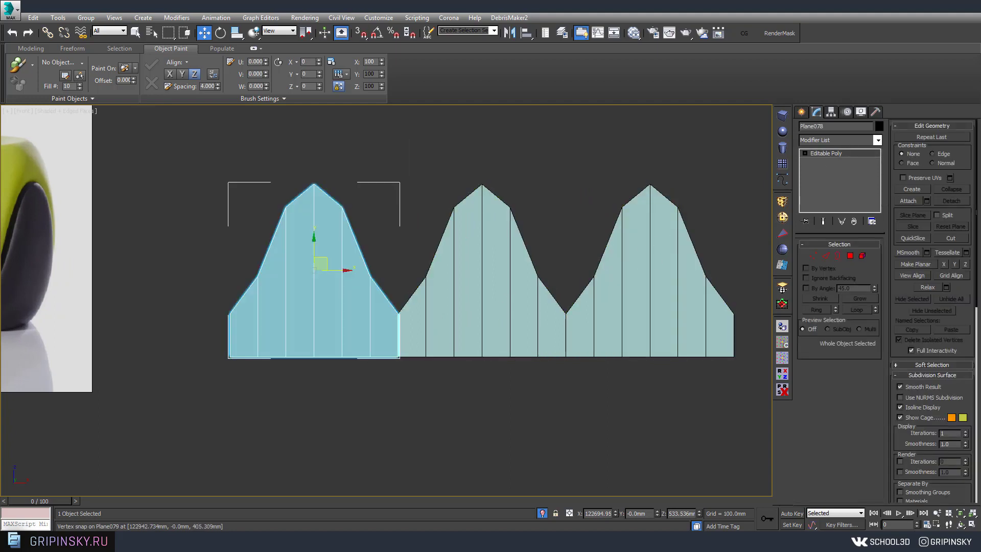
left_click(909, 201)
left_click(542, 312)
left_click(630, 311)
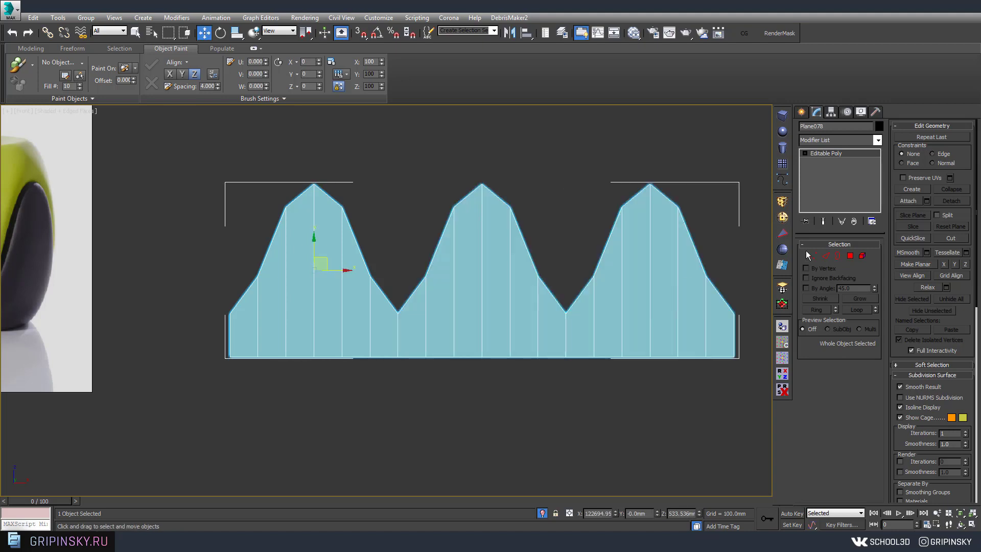
left_click(814, 256)
left_click_drag(163, 137, 764, 443)
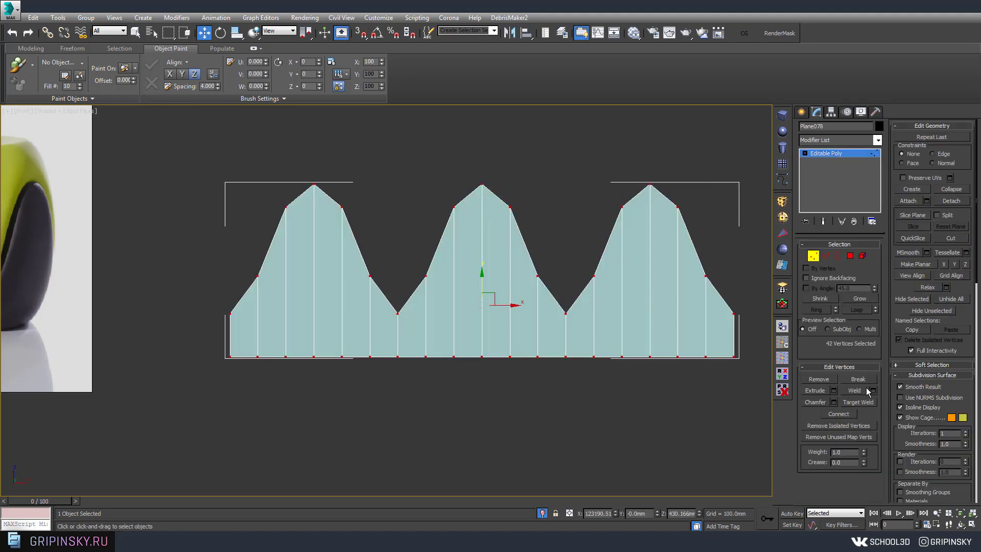
Weld the selected vertices at a 0.1mm threshold, reducing 42 vertices to 38
left_click(874, 391)
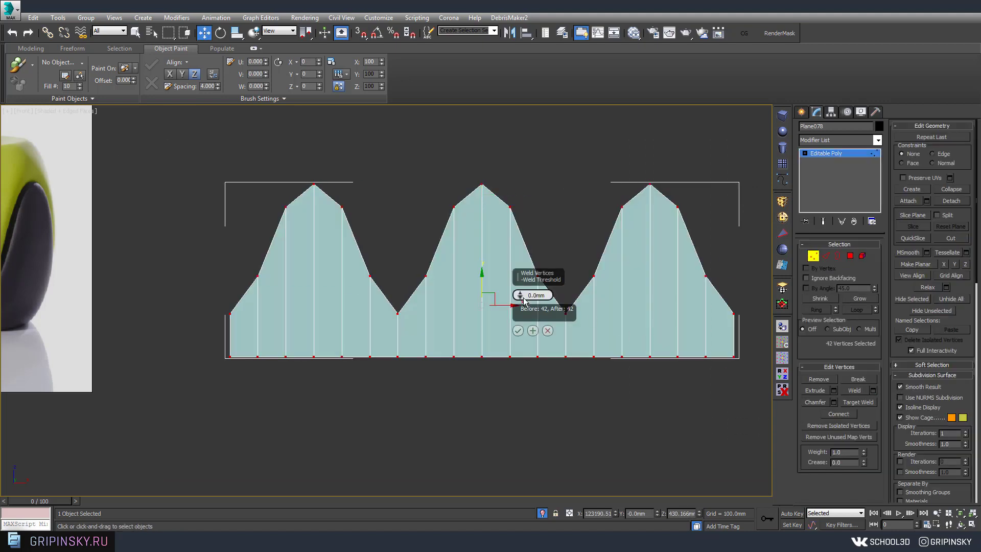
left_click(518, 331)
left_click(814, 256)
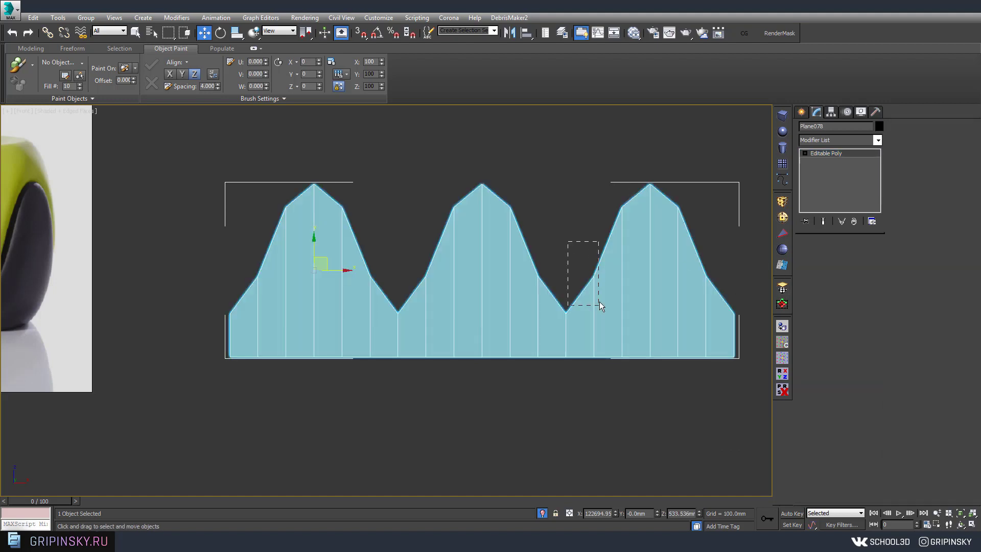
left_click(826, 256)
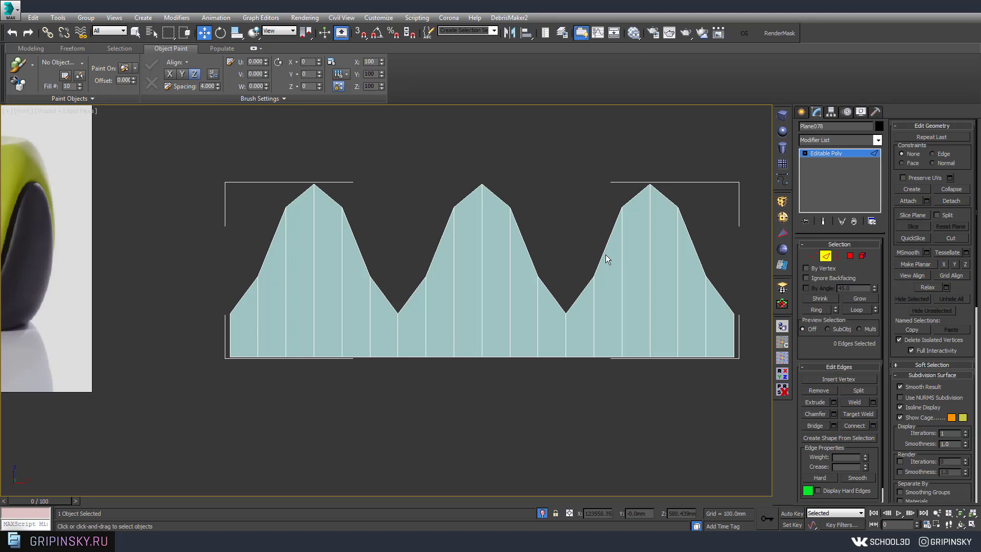
Shift-drag the zigzag outline edge loop upward to extrude new faces
double_click(605, 254)
middle_click_drag(640, 267, 636, 297)
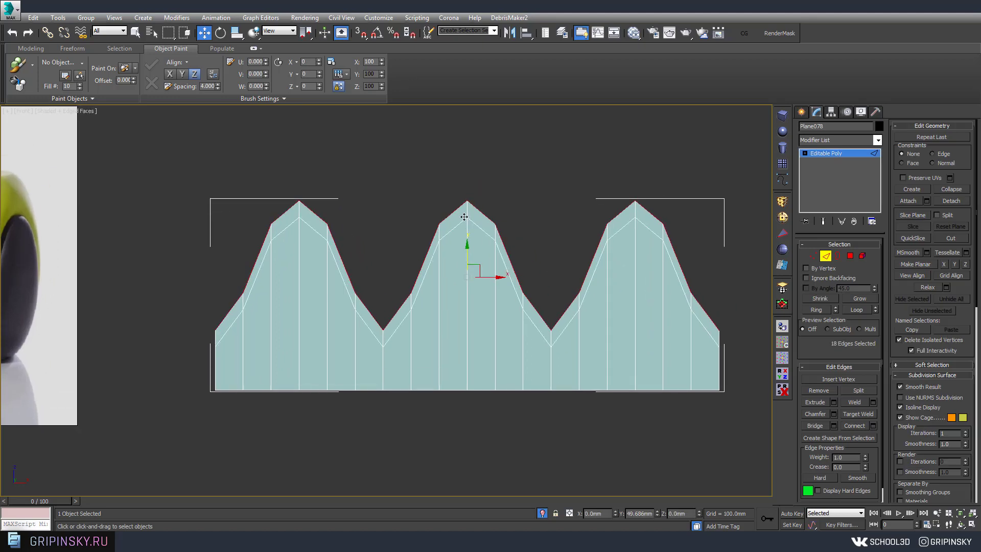
left_click_drag(474, 251, 483, 134, "shift")
middle_click_drag(530, 231, 528, 292)
Scale the extruded top edges to zero along Y, flattening them into a straight line
key("r")
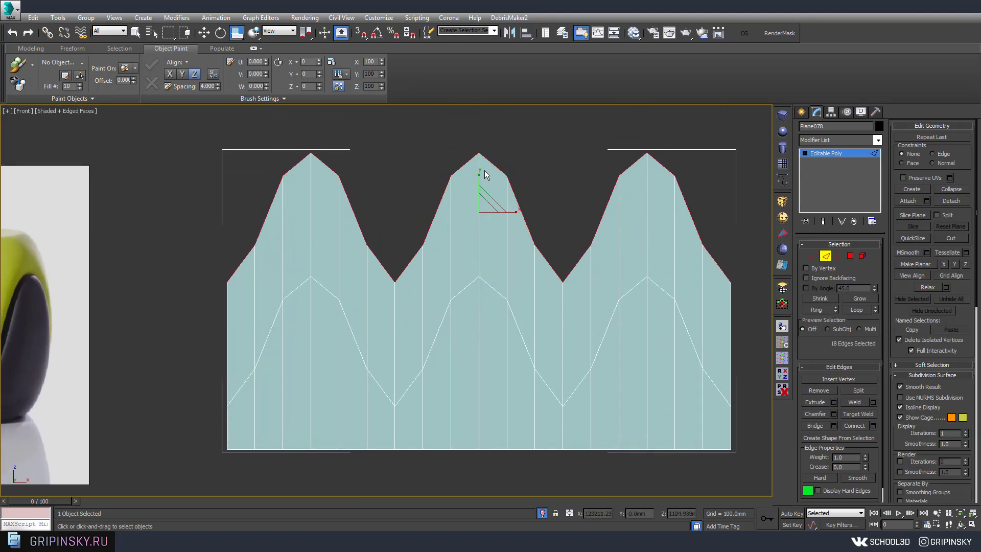
left_click_drag(501, 270, 501, 358)
key("ctrl+z")
middle_click_drag(497, 289, 496, 290)
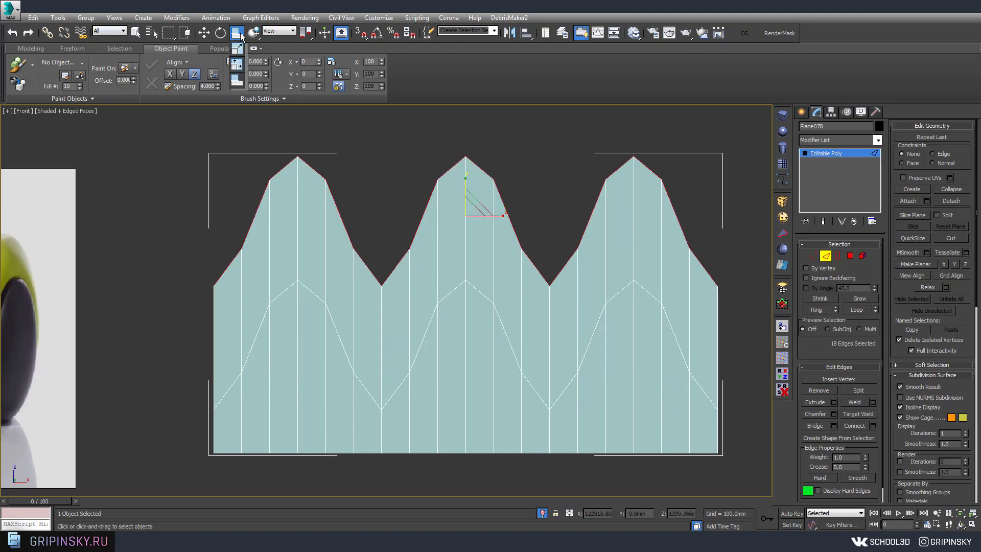
left_click_drag(237, 32, 237, 51)
left_click_drag(469, 175, 428, 204)
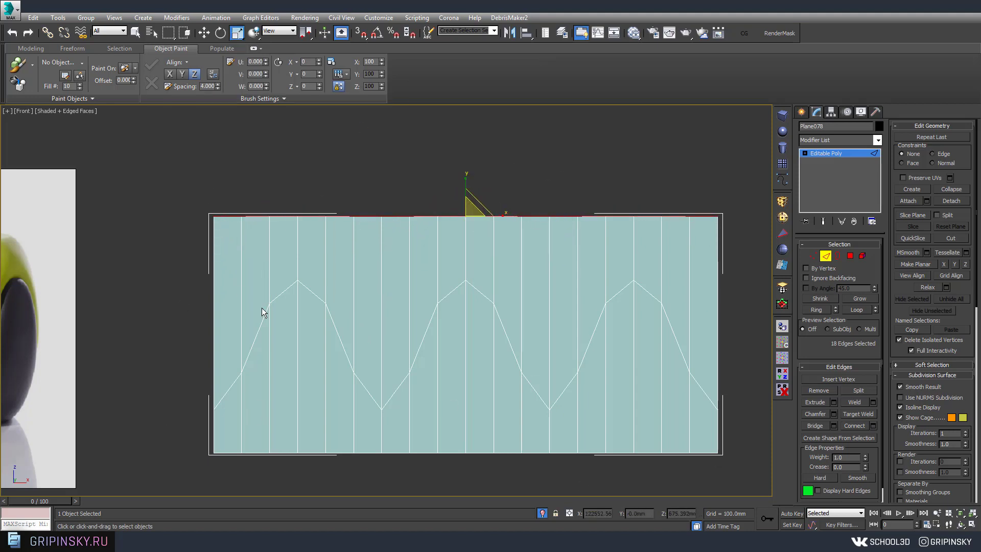
Lower the flat top edge slightly and leave edge sub-object mode
middle_click_drag(557, 400, 562, 371)
key("w")
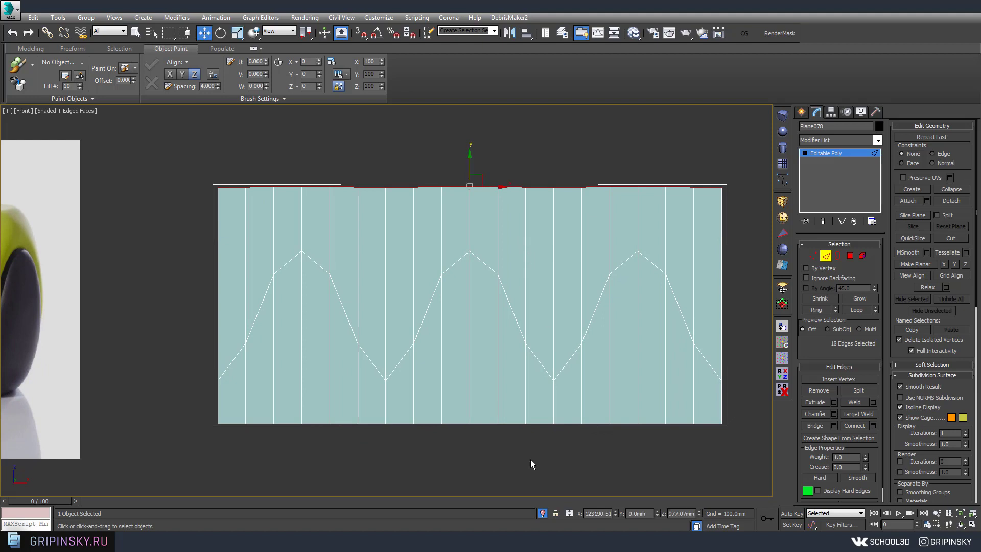
left_click_drag(476, 164, 478, 185)
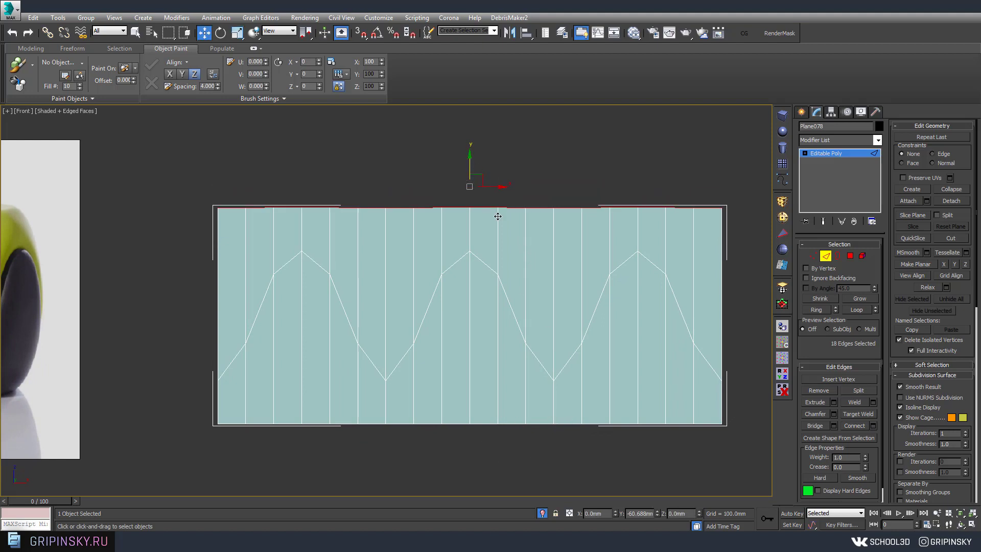
scroll(478, 312, "down", 3)
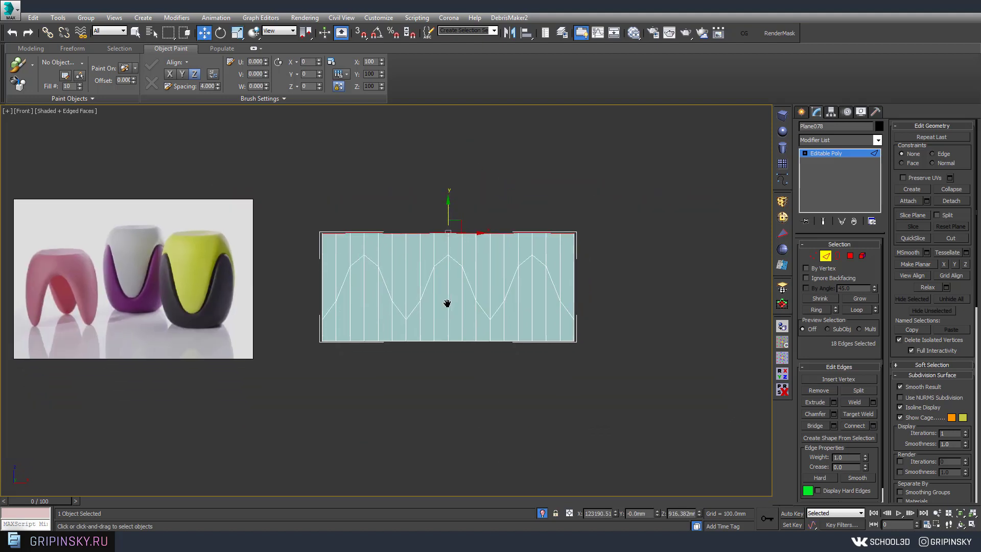
left_click(830, 152)
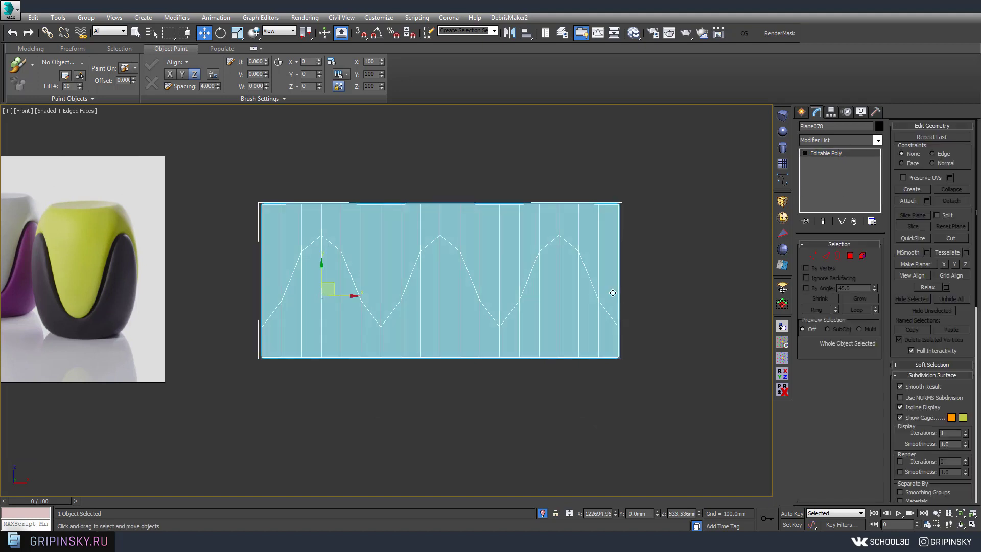
scroll(574, 318, "down", 3)
middle_click_drag(591, 357, 564, 327, "alt")
Maximize the Perspective view on the panel and turn on Edged Faces
key("alt+w")
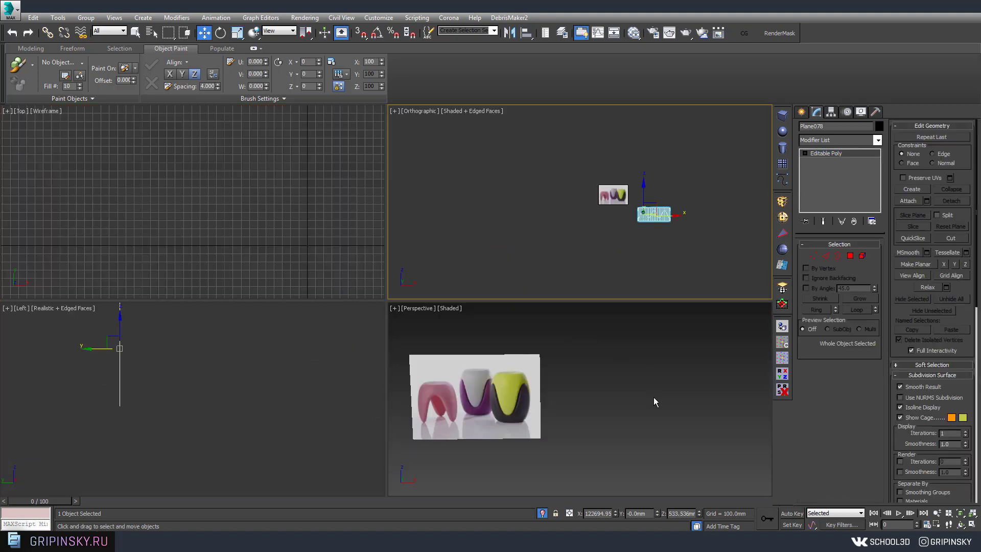
key("z")
scroll(613, 399, "down", 3)
key("alt+w")
middle_click_drag(461, 344, 476, 340, "alt")
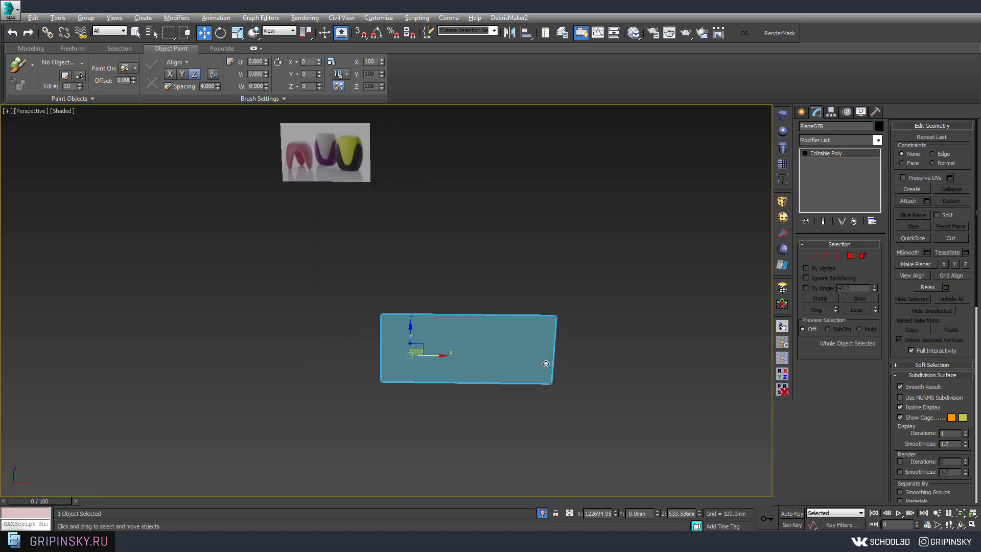
scroll(475, 340, "up", 2)
scroll(475, 340, "up", 1)
key("F4")
middle_click_drag(623, 261, 614, 247, "alt")
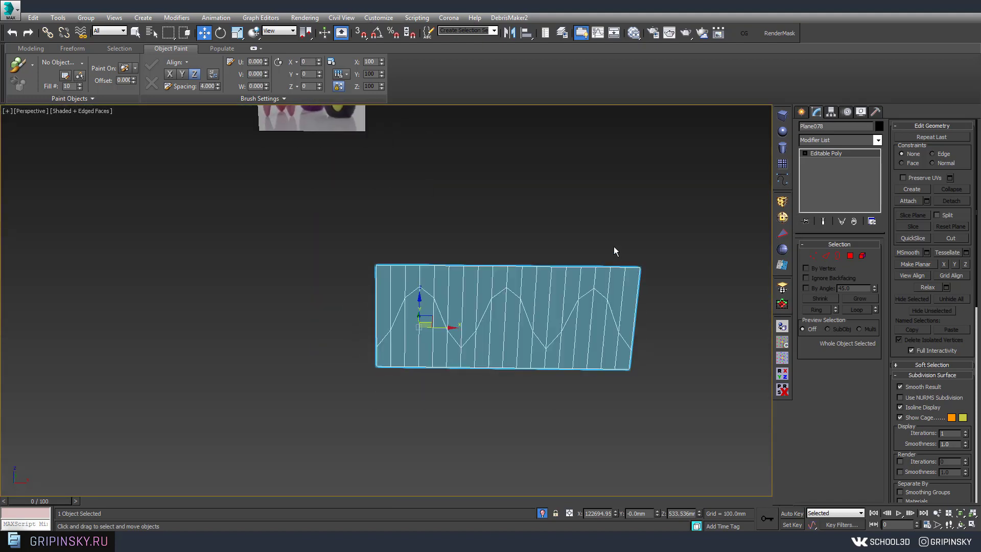
Add a Bend modifier with X as the bend axis and a 360° angle
left_click(824, 140)
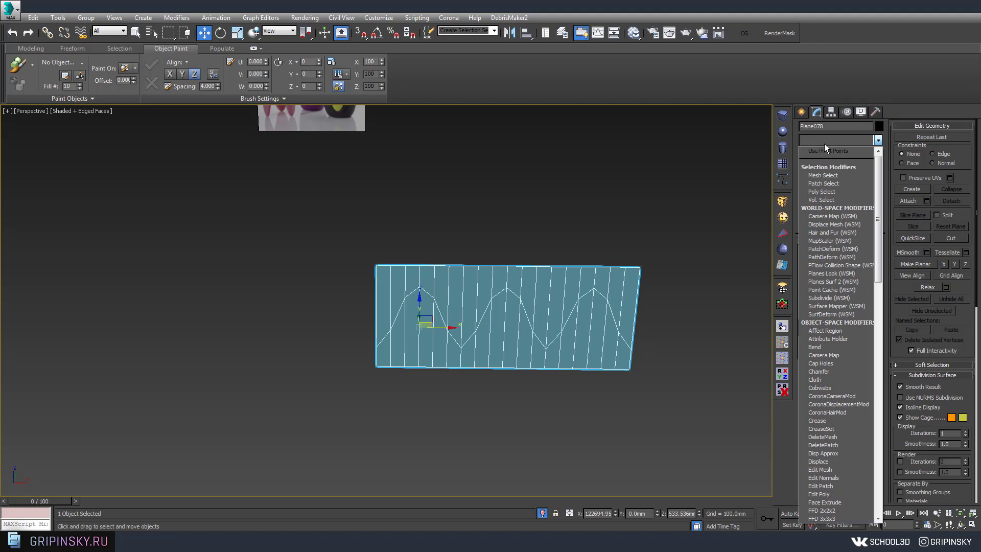
key("b")
left_click(818, 149)
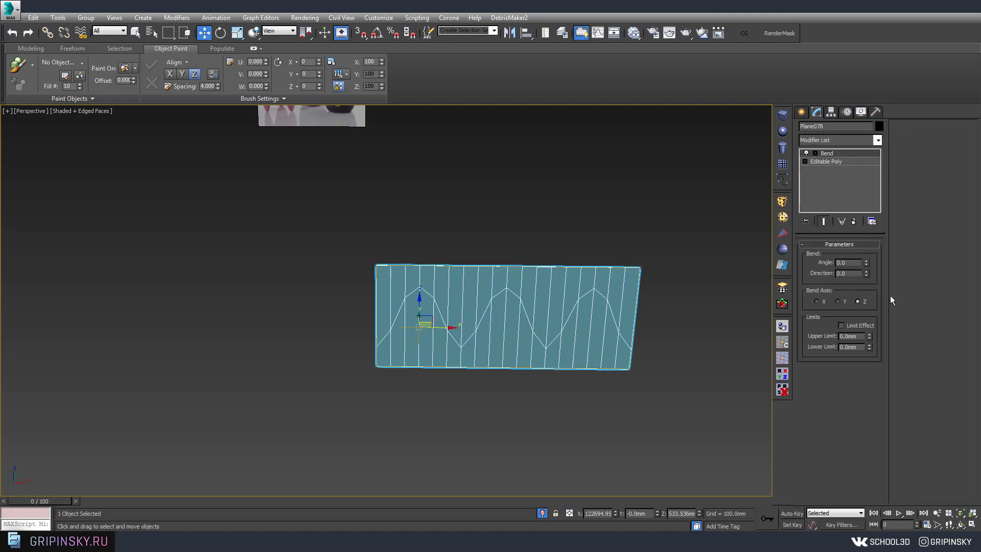
left_click_drag(866, 260, 865, 230)
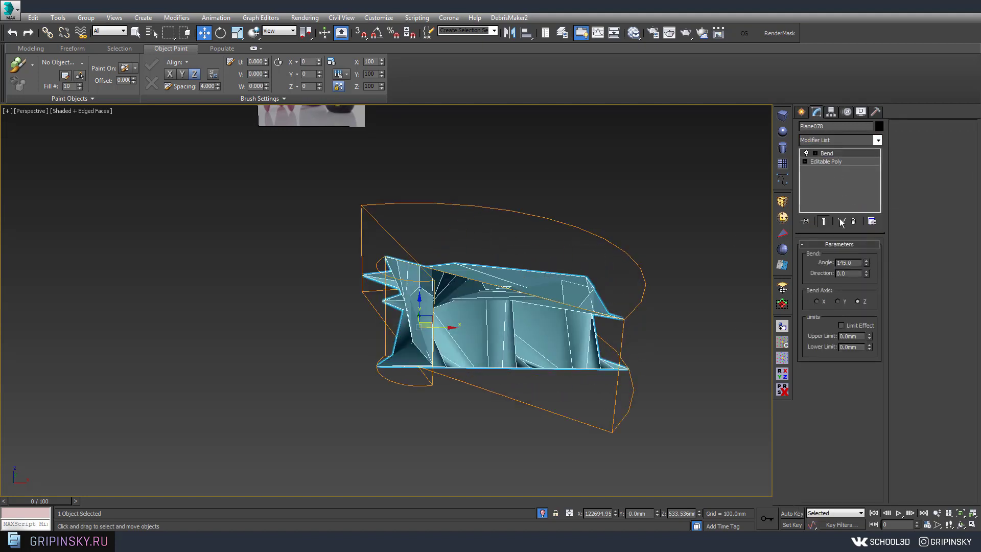
left_click(816, 301)
type("36")
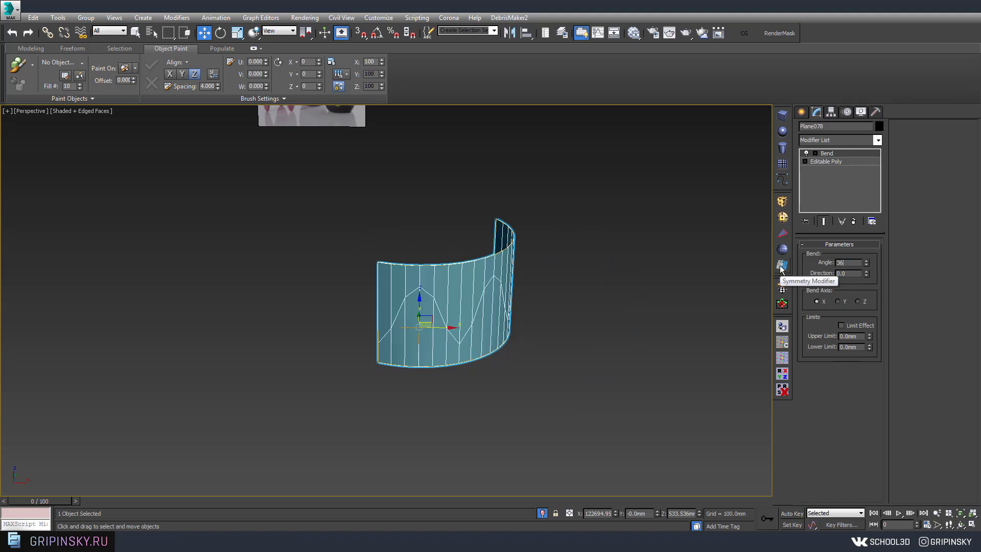
type("0")
key("Return")
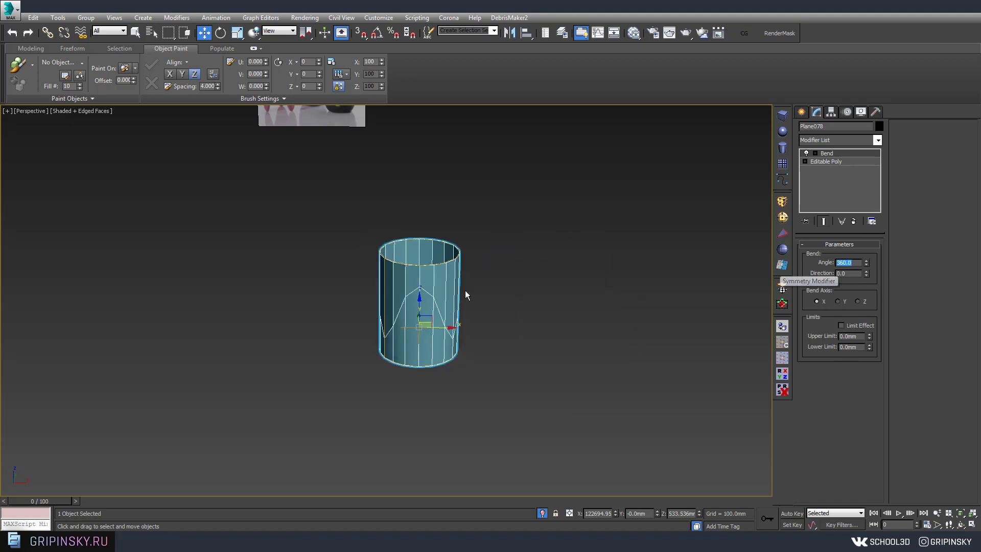
mouse_move(465, 294)
middle_mouse_down("alt")
mouse_move(509, 280)
mouse_move(452, 291)
mouse_move(423, 226)
mouse_move(467, 259)
middle_mouse_up("alt")
scroll(453, 292, "up", 3)
Make a copy of the bent cylinder beside the original
right_click(466, 259)
mouse_move(514, 359)
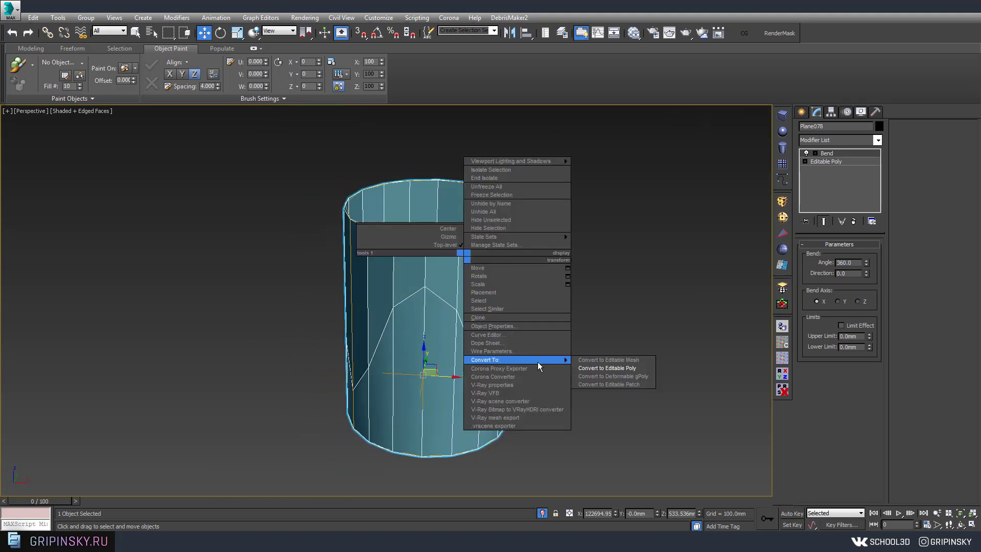
left_click(616, 367)
scroll(578, 336, "down", 3)
scroll(578, 335, "down", 1)
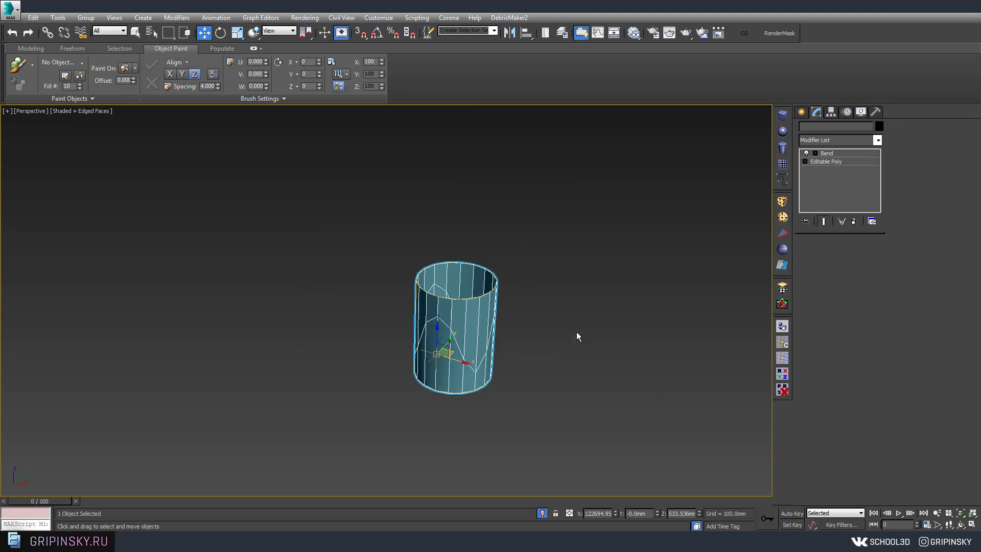
scroll(542, 332, "down", 2)
middle_click_drag(511, 329, 457, 380, "alt")
left_click_drag(464, 372, 624, 401, "shift")
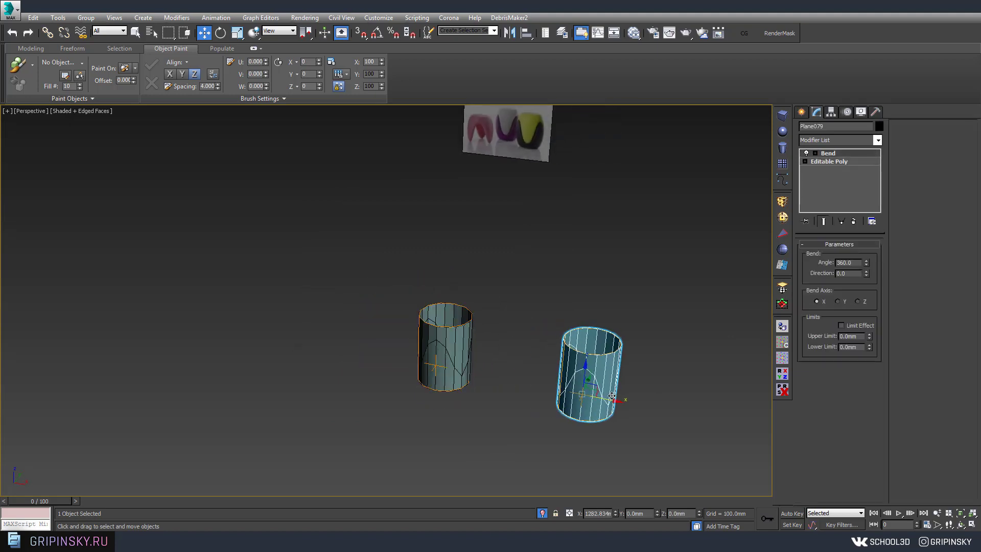
left_click(501, 314)
key("z")
Convert the copy to Editable Poly and weld its vertices at 1.0mm, from 57 to 54
right_click(427, 249)
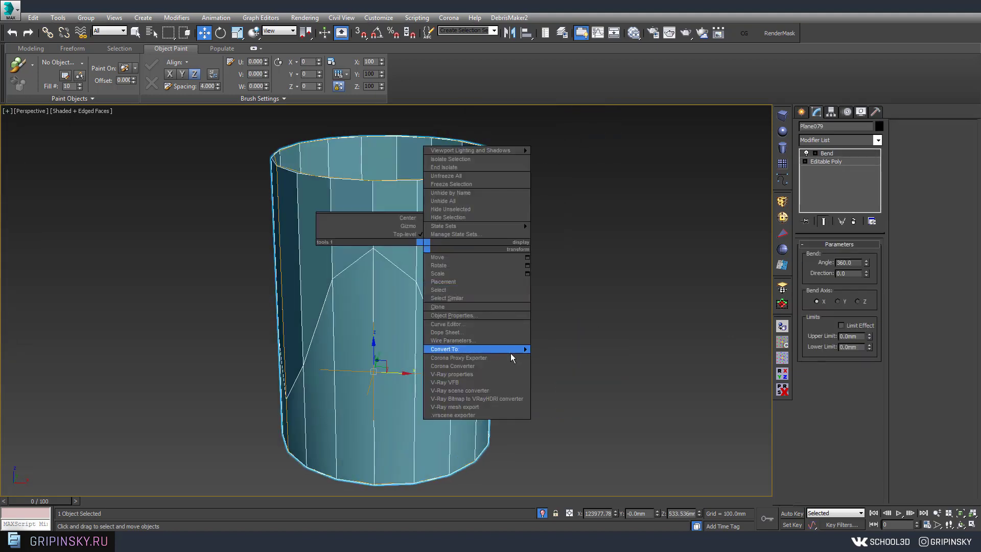
left_click(563, 355)
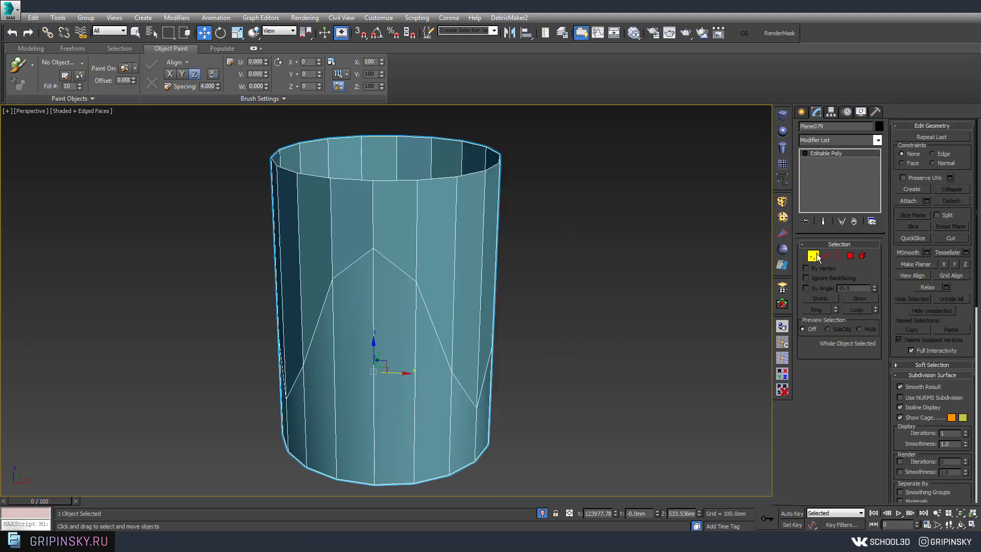
left_click(813, 255)
scroll(670, 276, "down", 4)
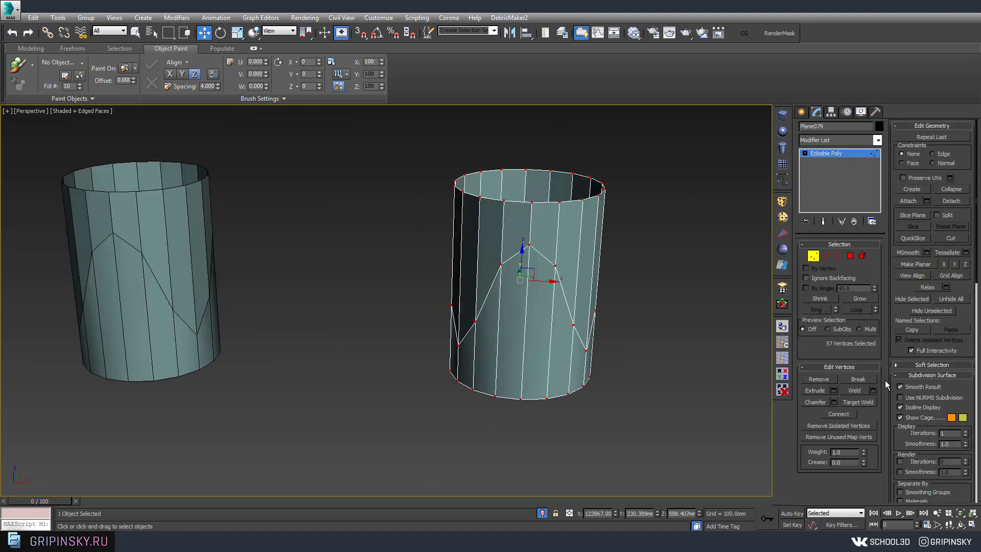
left_click(873, 391)
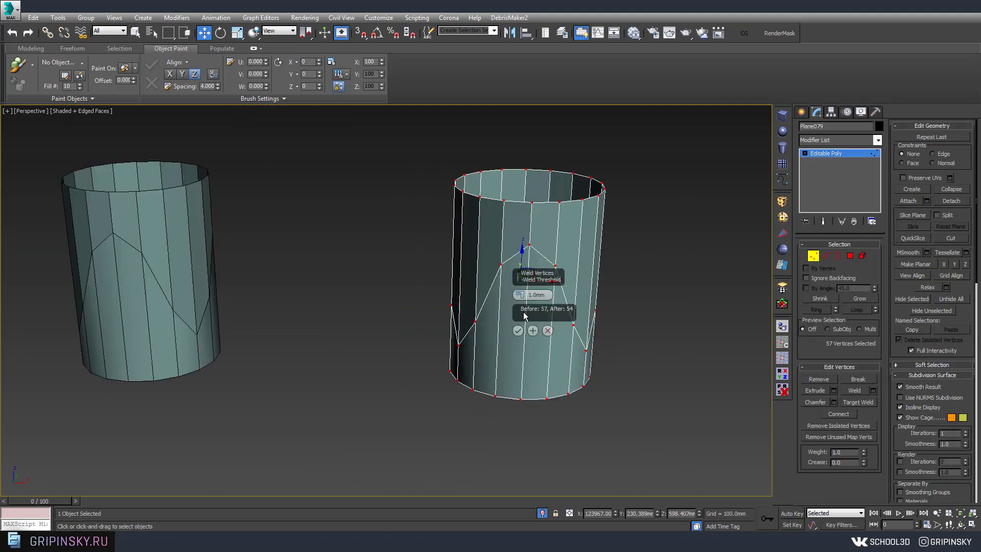
left_click(517, 330)
scroll(521, 307, "up", 2)
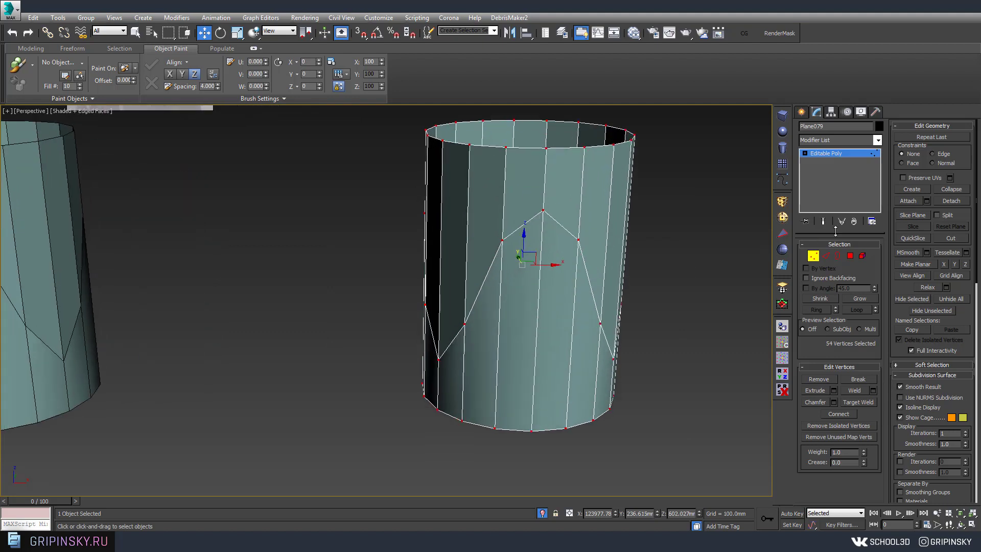
Select the cylinder's zigzag edge loop in Edge mode
left_click(827, 256)
middle_click_drag(547, 230, 462, 222)
double_click(471, 221)
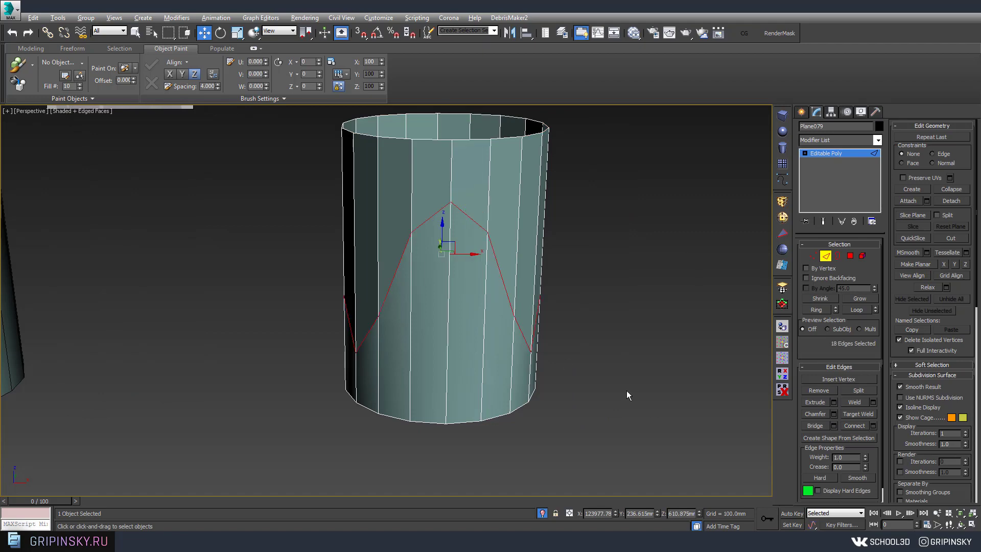
mouse_move(627, 390)
middle_mouse_down("alt")
mouse_move(526, 376)
mouse_move(473, 318)
middle_mouse_up("alt")
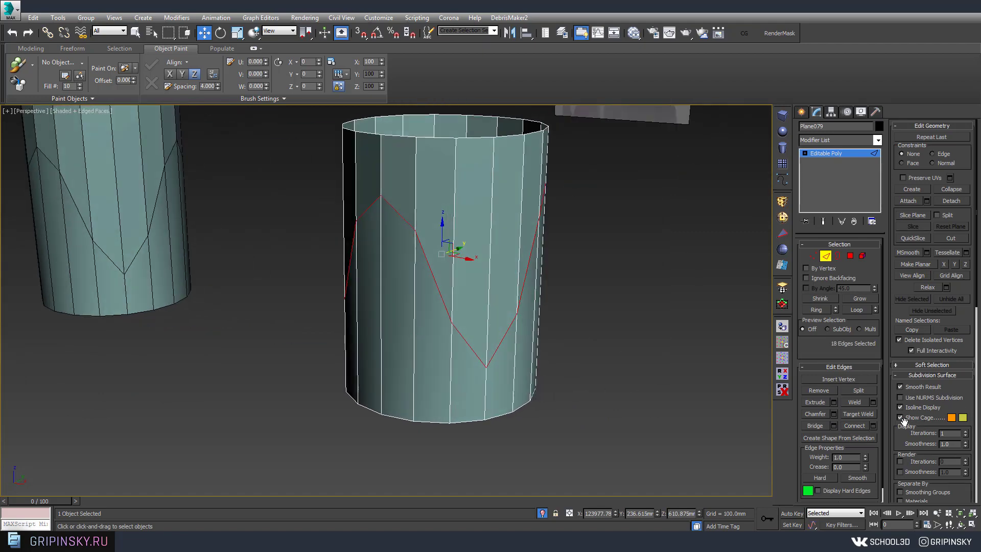
middle_click_drag(620, 333, 616, 312, "alt")
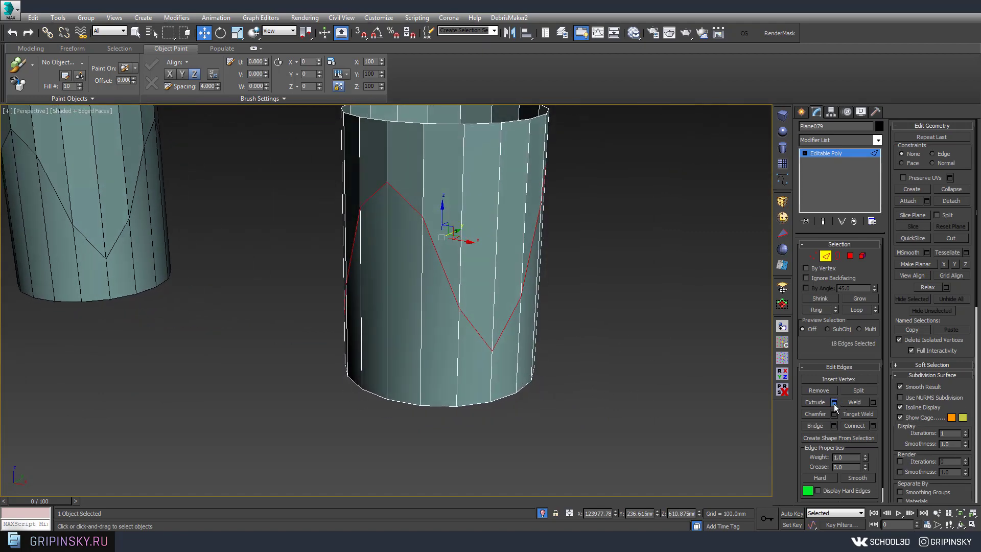
Extrude the 18 zigzag edges with a negative height to cut an inward groove
left_click(834, 402)
right_click(520, 295)
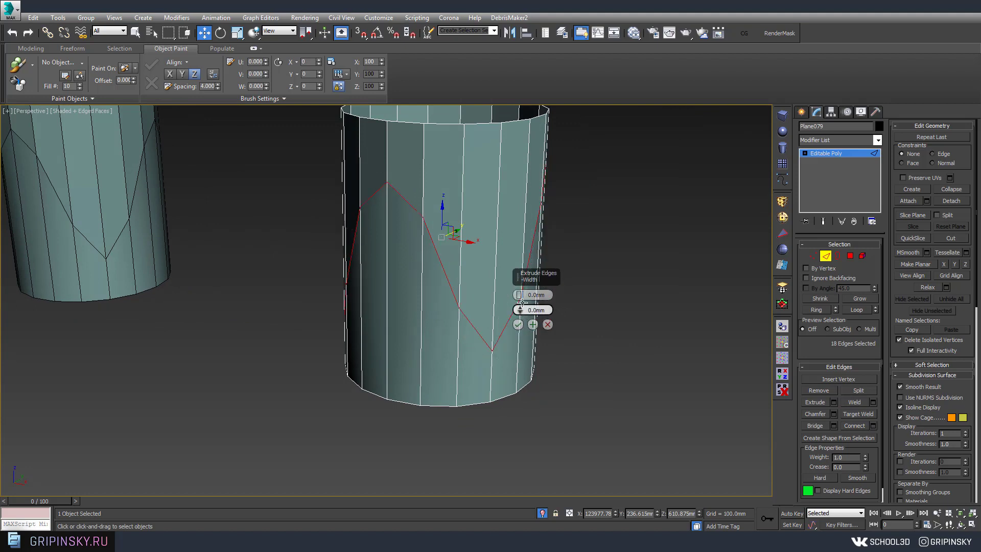
mouse_move(521, 294)
left_mouse_down()
mouse_move(520, 307)
mouse_move(520, 285)
mouse_move(520, 313)
mouse_move(520, 301)
left_mouse_up()
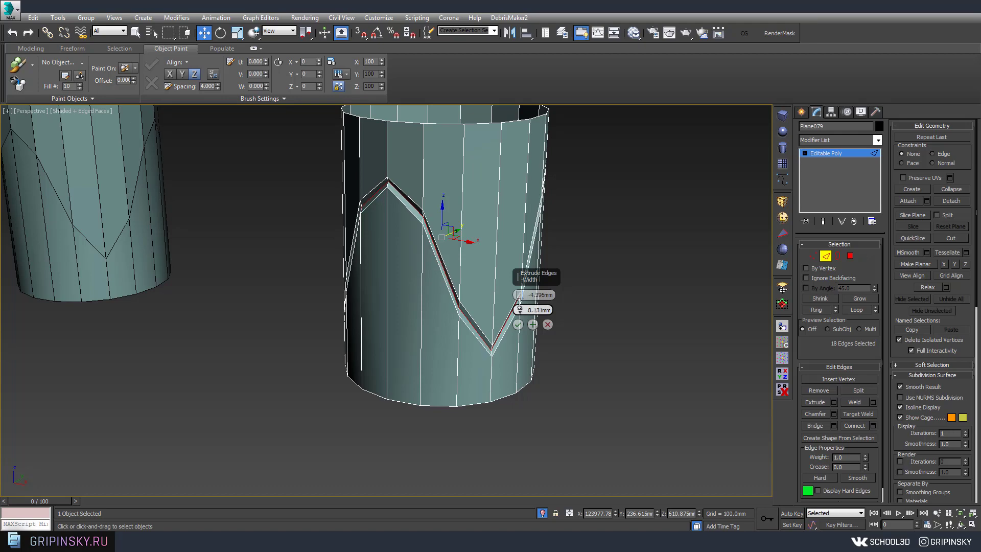
left_click(520, 324)
scroll(443, 219, "up", 3)
scroll(497, 285, "up", 3)
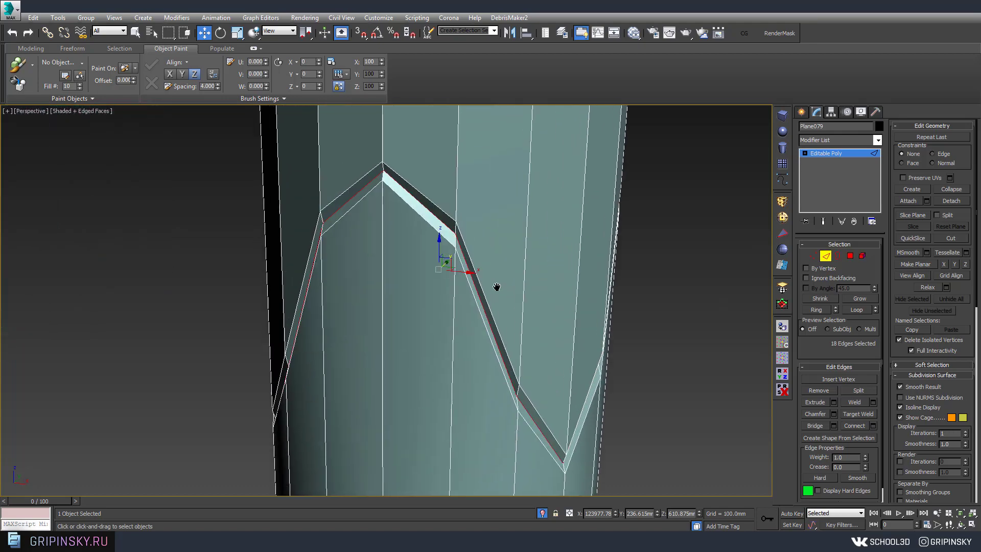
scroll(511, 262, "up", 3)
middle_click_drag(510, 259, 440, 151, "alt")
scroll(530, 348, "down", 5)
scroll(441, 341, "up", 2)
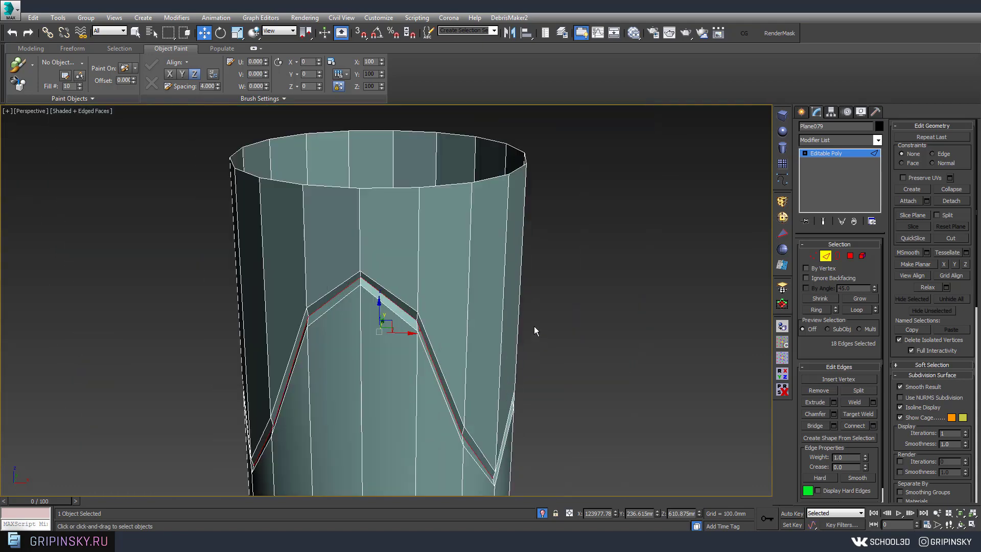
scroll(535, 327, "up", 3)
middle_click_drag(534, 327, 475, 317)
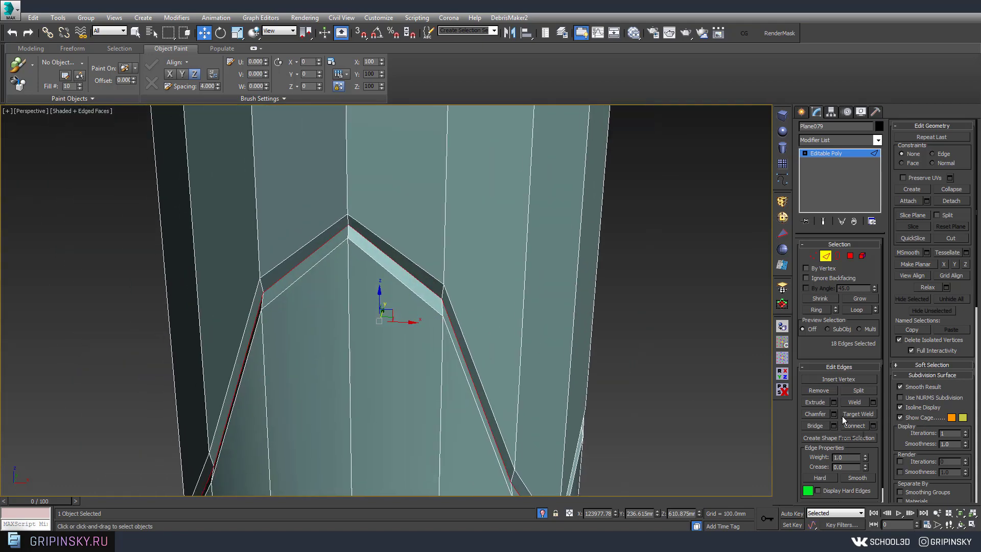
Cancel Connect, then chamfer the 18 groove edges at 0.989mm with 2 segments
left_click(874, 426)
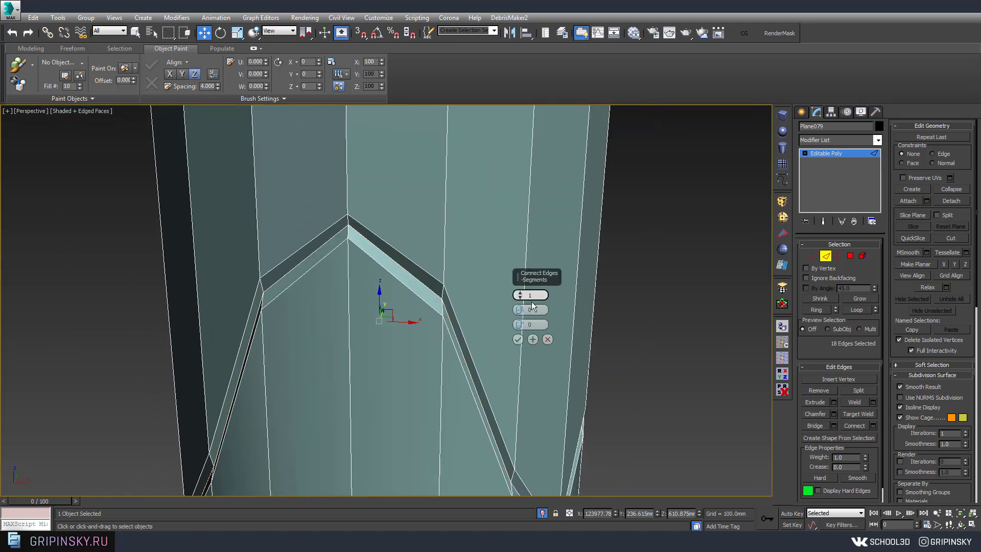
scroll(483, 296, "up", 2)
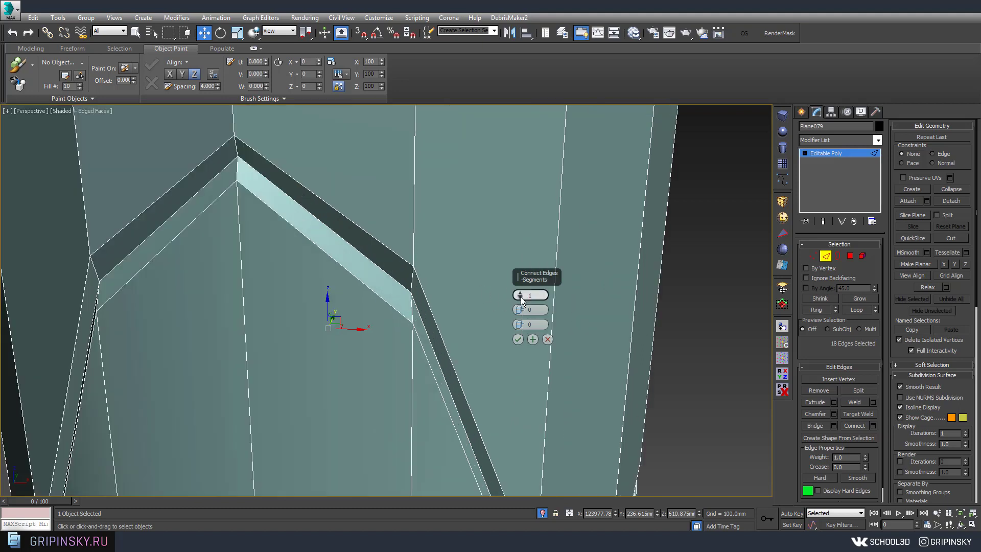
left_click(548, 339)
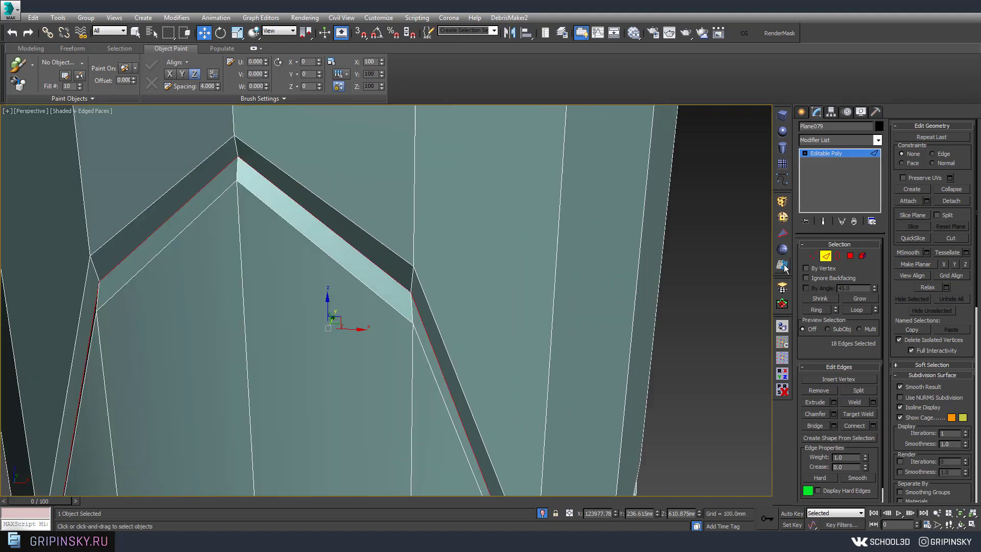
left_click(833, 414)
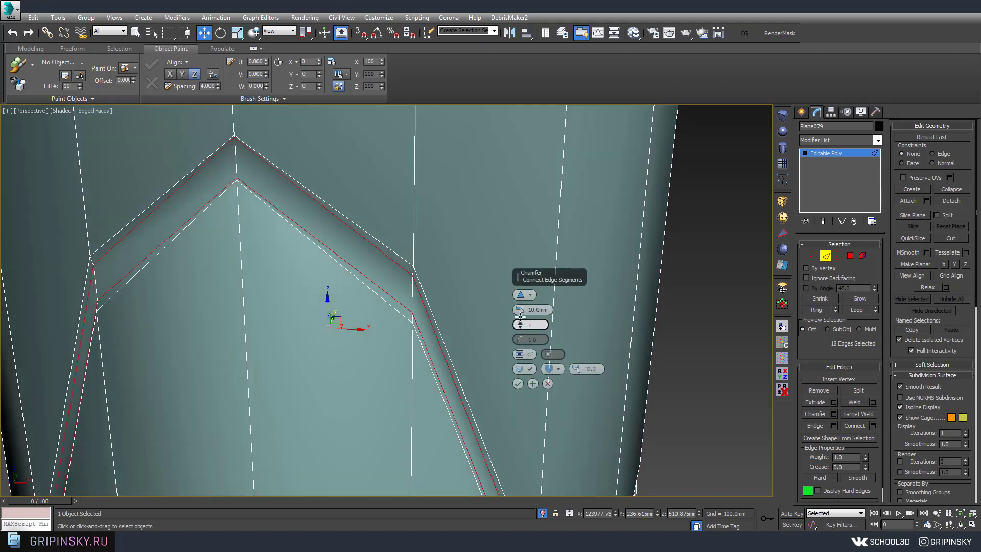
left_click_drag(521, 312, 521, 303)
type("2")
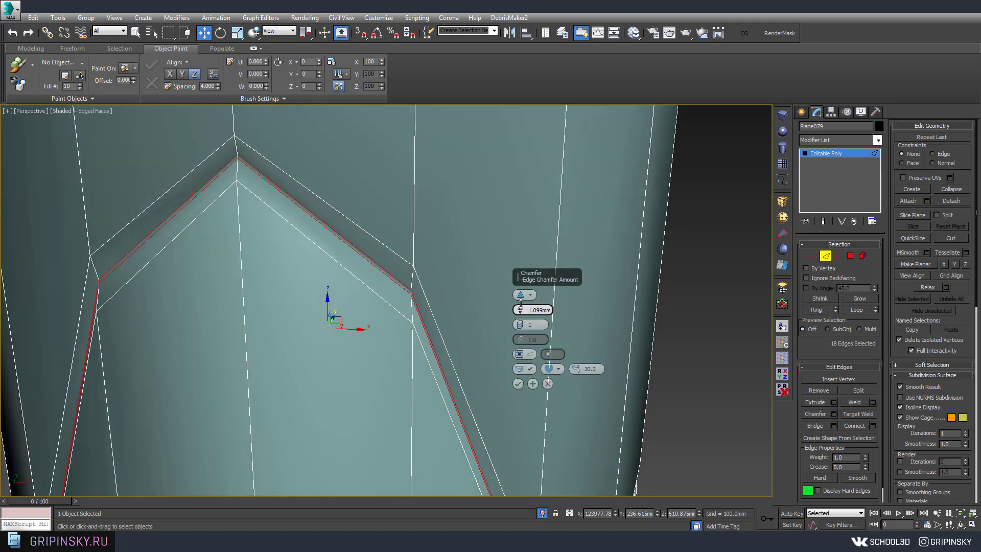
left_click(518, 384)
middle_click_drag(395, 264, 526, 355)
scroll(527, 355, "down", 2)
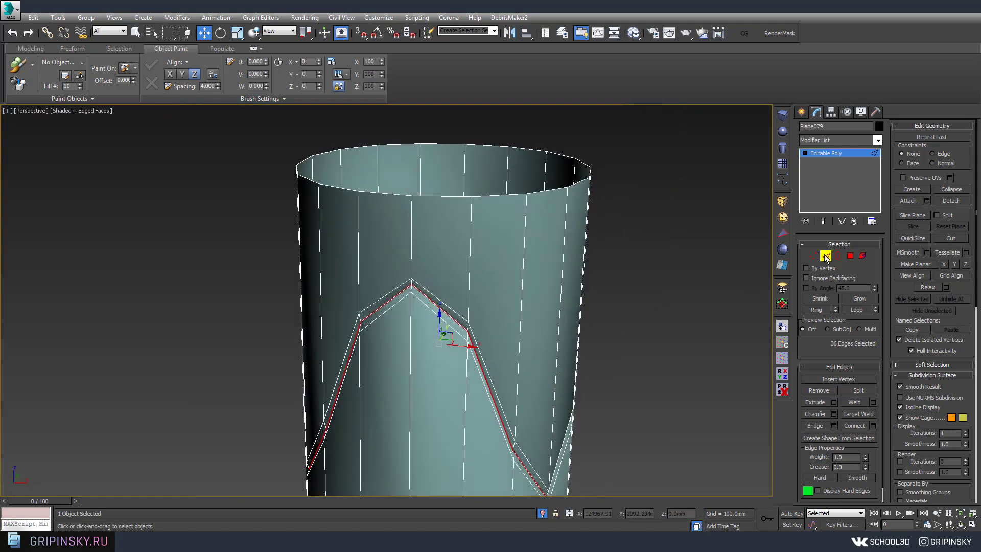
Connect the vertical edge ring with 4 segments, then Shift-drag a copy, Plane080, rightward
left_click(460, 307)
middle_click_drag(460, 306, 458, 295)
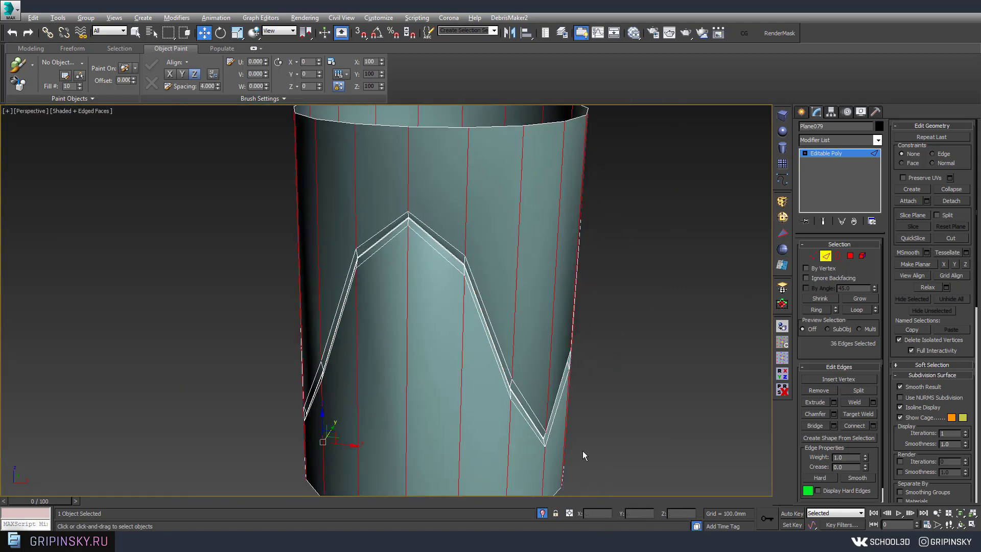
left_click(874, 425)
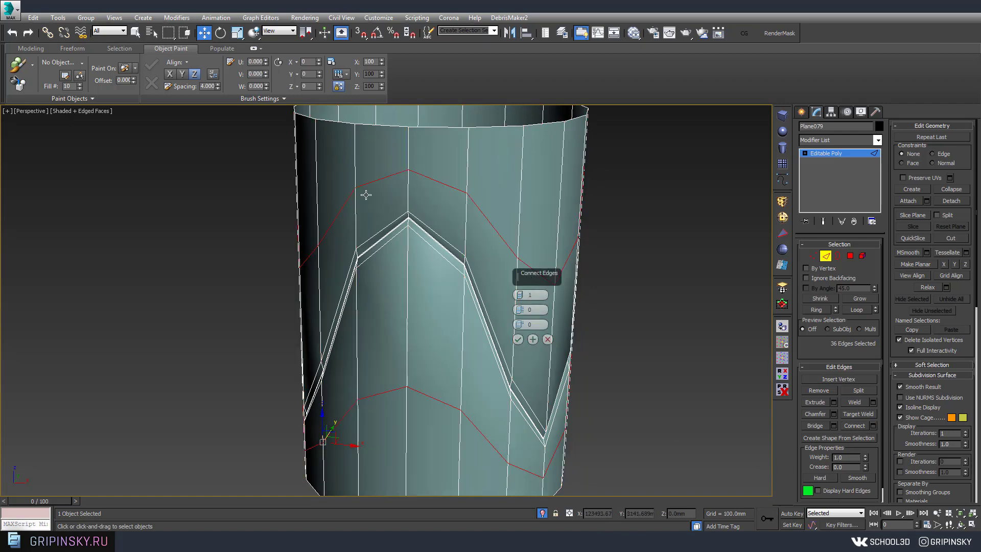
mouse_move(519, 295)
left_mouse_down()
mouse_move(518, 280)
mouse_move(522, 300)
left_mouse_up()
scroll(422, 232, "down", 3)
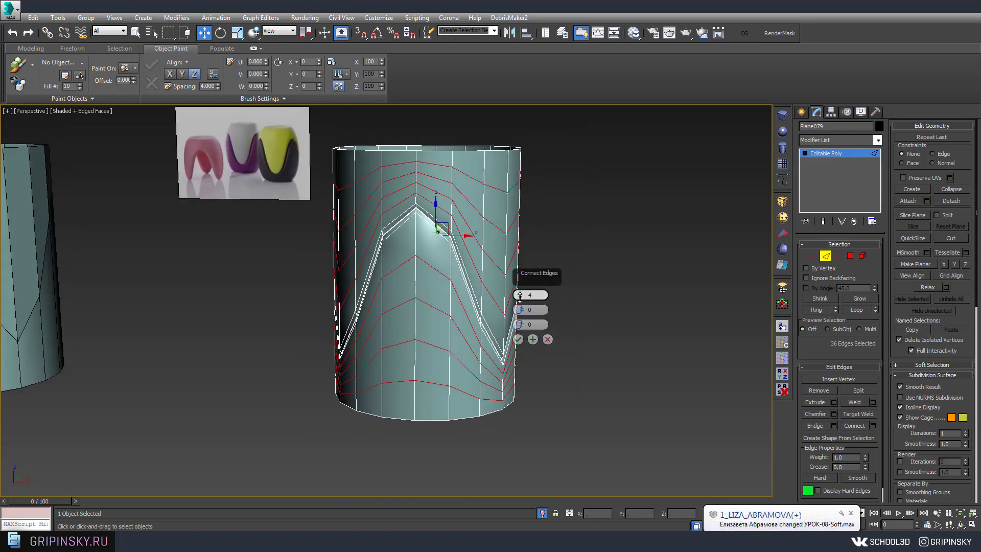
mouse_move(437, 288)
middle_mouse_down("alt")
mouse_move(377, 284)
mouse_move(422, 290)
middle_mouse_up("alt")
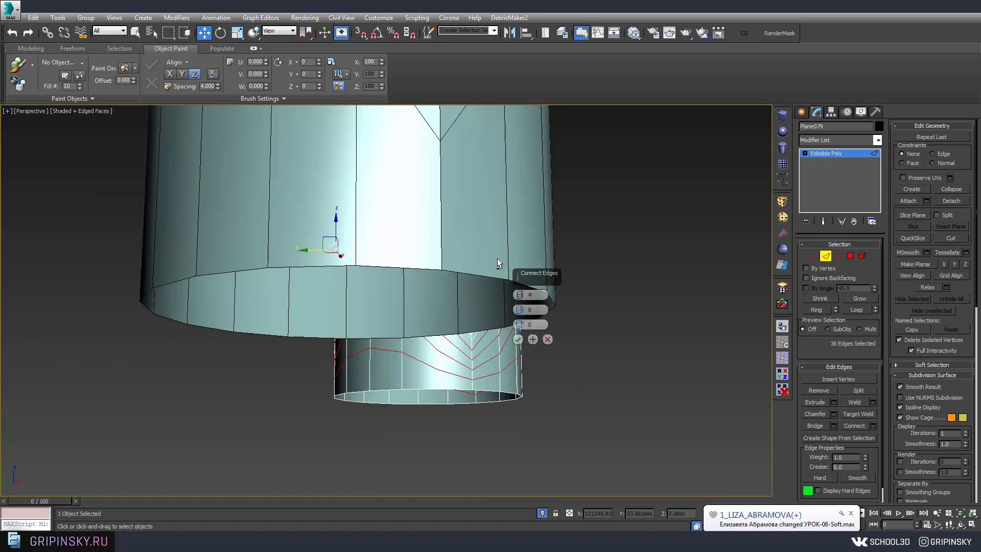
left_click(518, 339)
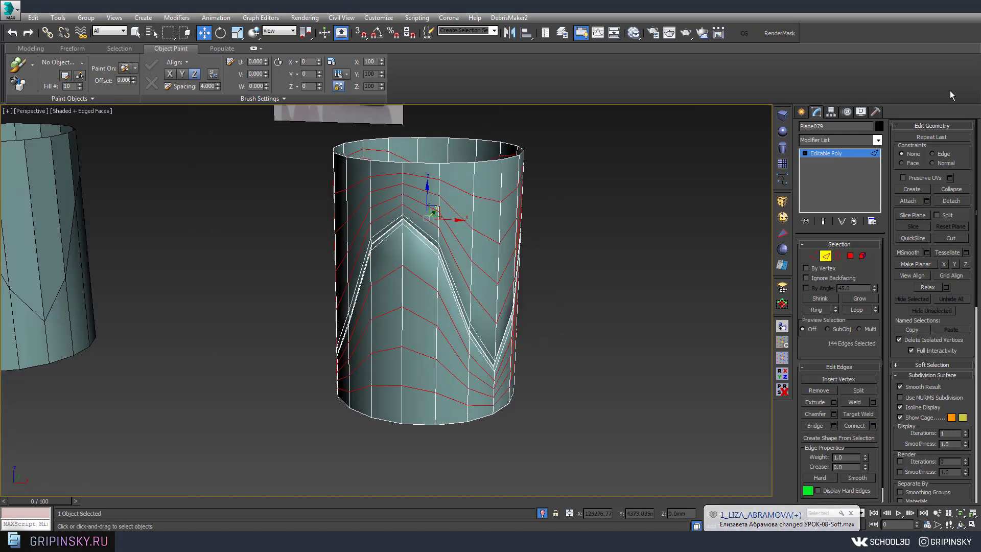
scroll(602, 249, "down", 3)
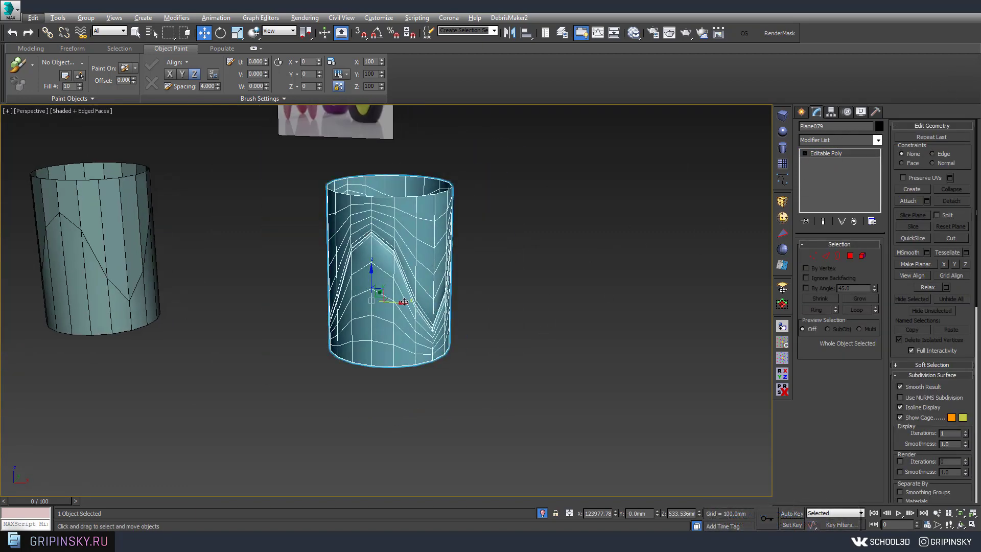
mouse_move(451, 290)
left_mouse_down()
mouse_move(335, 295)
mouse_move(597, 299)
left_mouse_up()
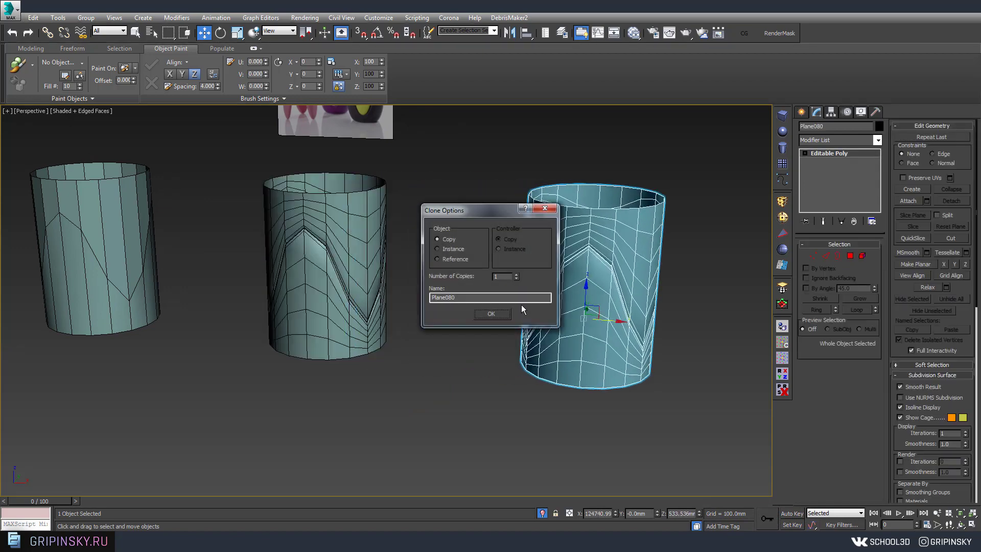
Confirm the independent copy, then add an FFD 4x4x4 modifier and enter Control Points
left_click(491, 312)
scroll(489, 315, "down", 2)
key("z")
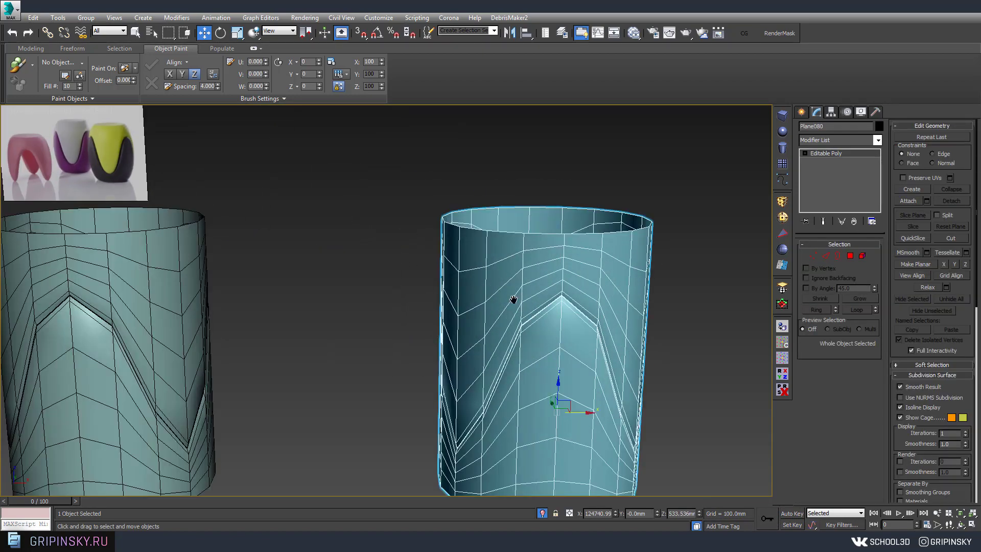
left_click(783, 202)
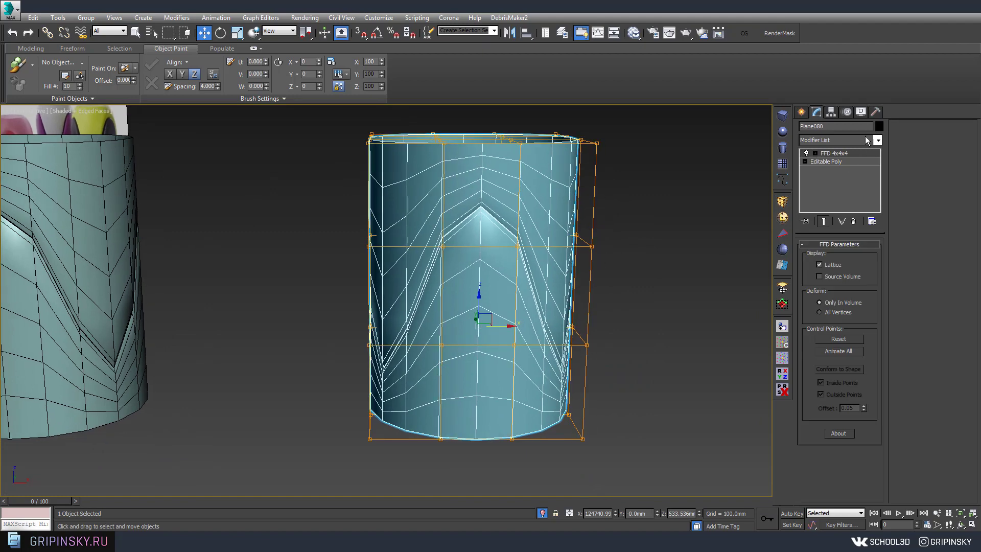
left_click(834, 163)
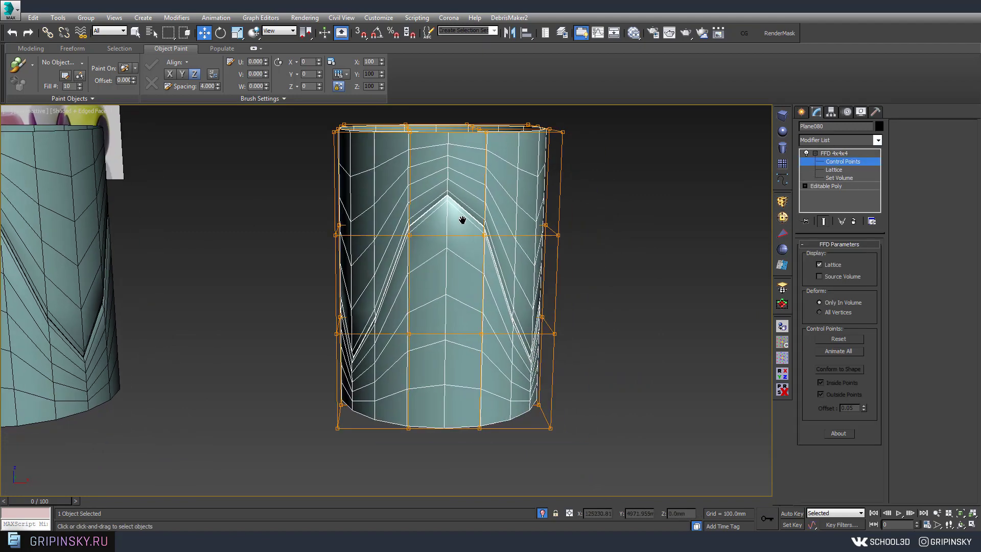
Scale the middle lattice points outward into a taller barrel, then exit Control Points
middle_click_drag(461, 217, 358, 199)
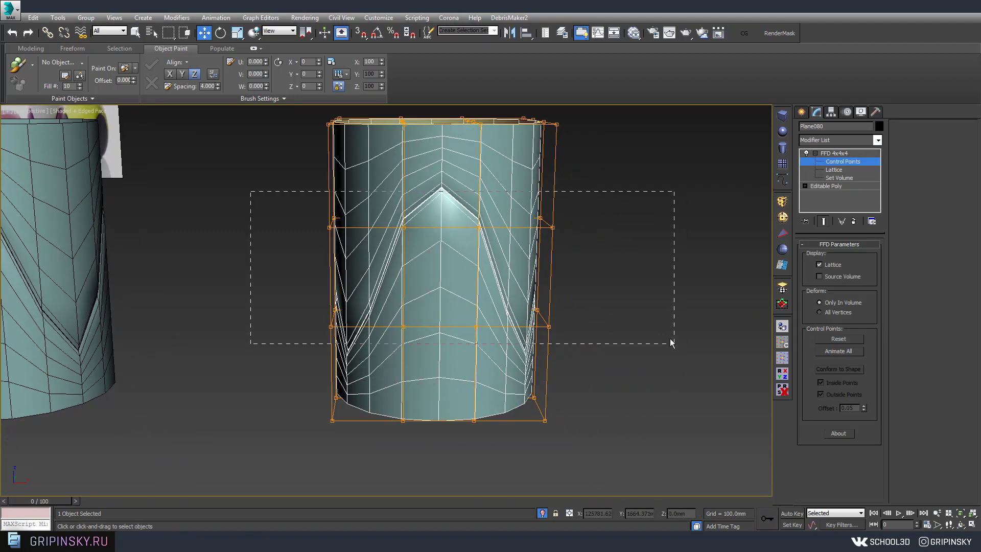
left_click_drag(671, 343, 671, 342)
middle_click_drag(587, 334, 506, 325, "alt")
key("r")
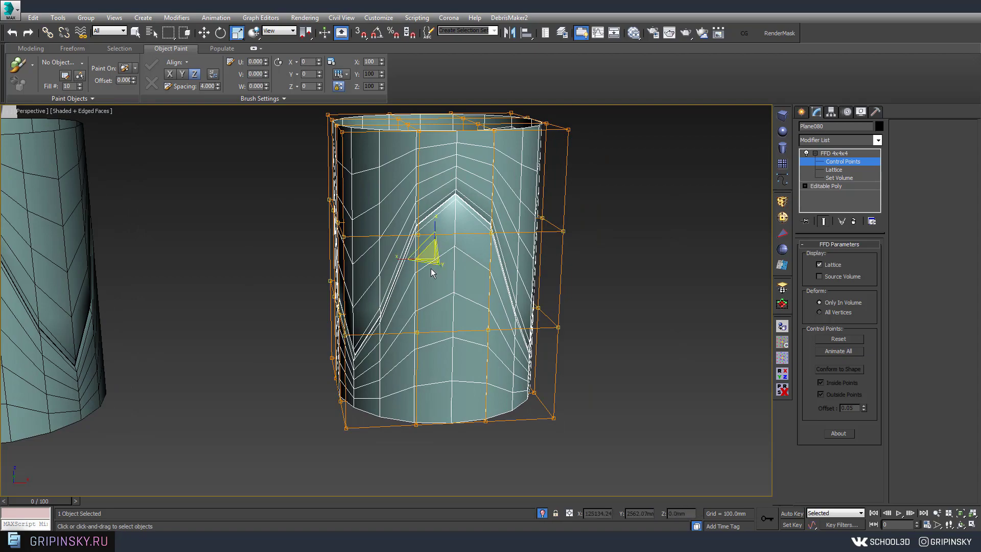
left_click_drag(422, 258, 427, 238)
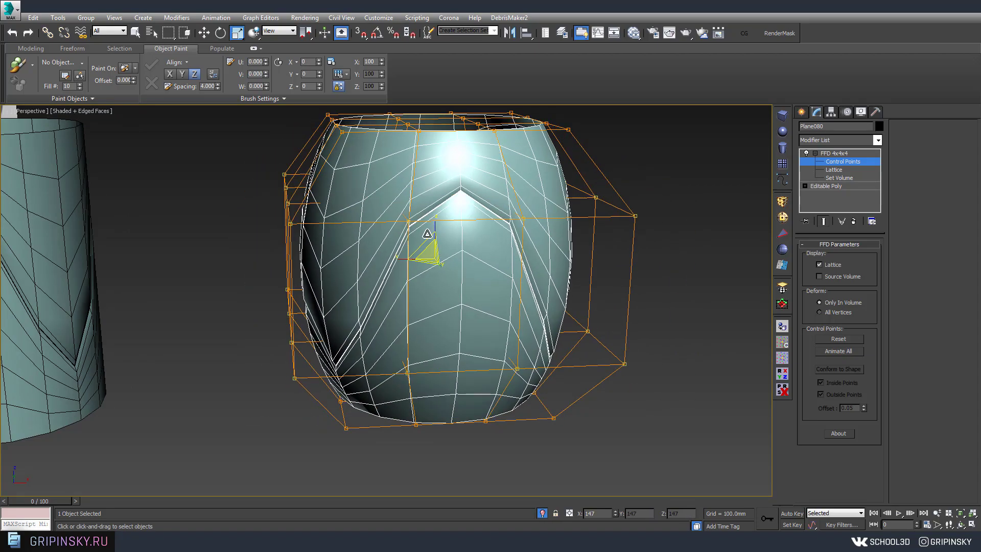
mouse_move(426, 238)
middle_mouse_down("alt")
mouse_move(275, 237)
mouse_move(366, 244)
mouse_move(431, 263)
mouse_move(418, 275)
mouse_move(285, 202)
middle_mouse_up("alt")
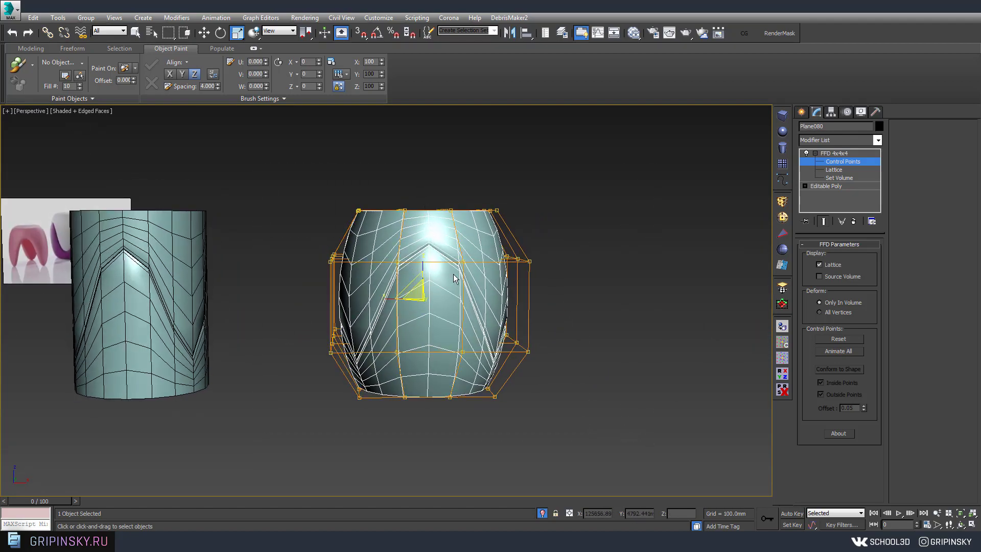
left_click_drag(424, 263, 422, 257)
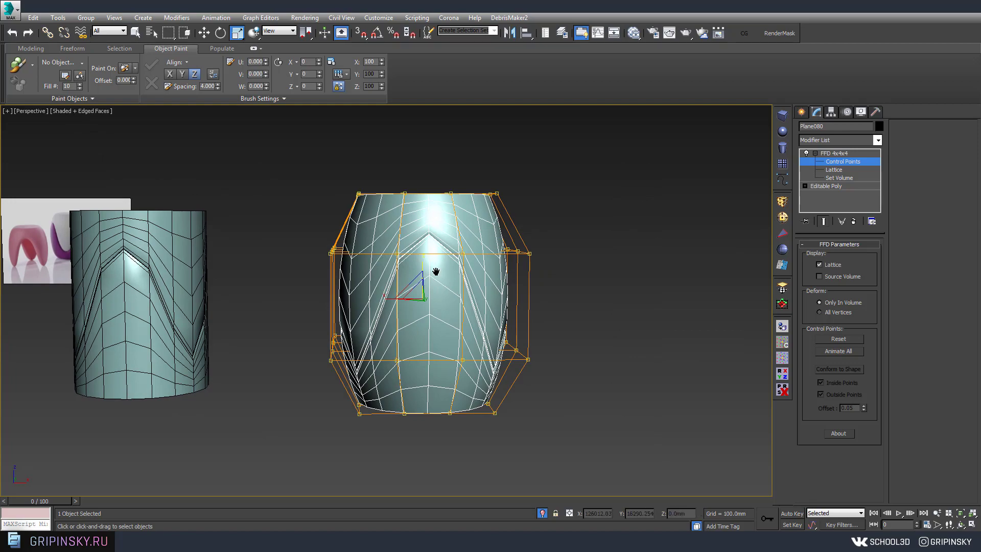
mouse_move(436, 271)
middle_mouse_down("alt")
mouse_move(528, 356)
mouse_move(464, 280)
mouse_move(445, 220)
middle_mouse_up("alt")
scroll(483, 300, "up", 3)
scroll(483, 299, "down", 3)
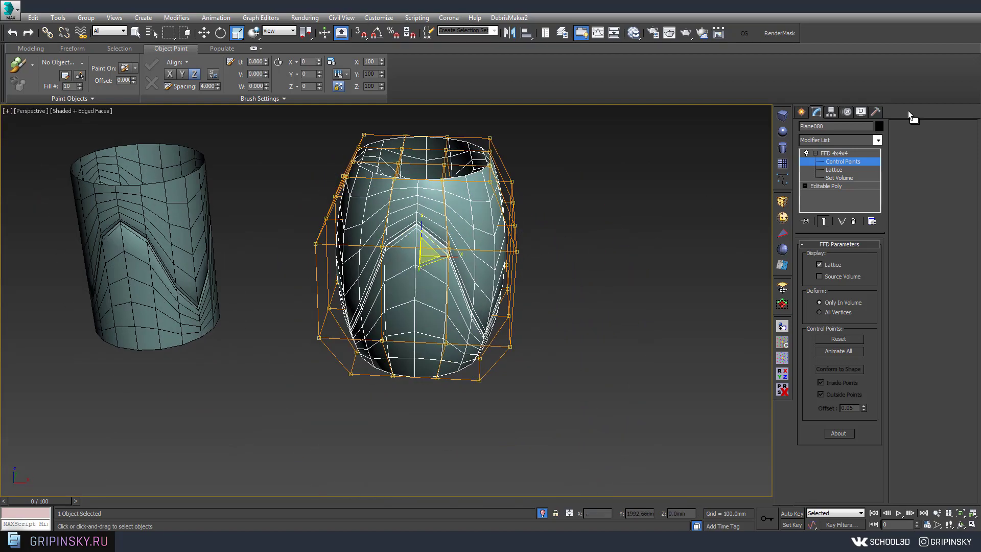
left_click(836, 152)
Shift-drag a clone of the barrel off to the right
left_click(629, 226)
left_click(442, 310)
middle_click_drag(442, 310, 423, 314, "alt")
key("w")
left_click_drag(406, 307, 717, 307, "shift")
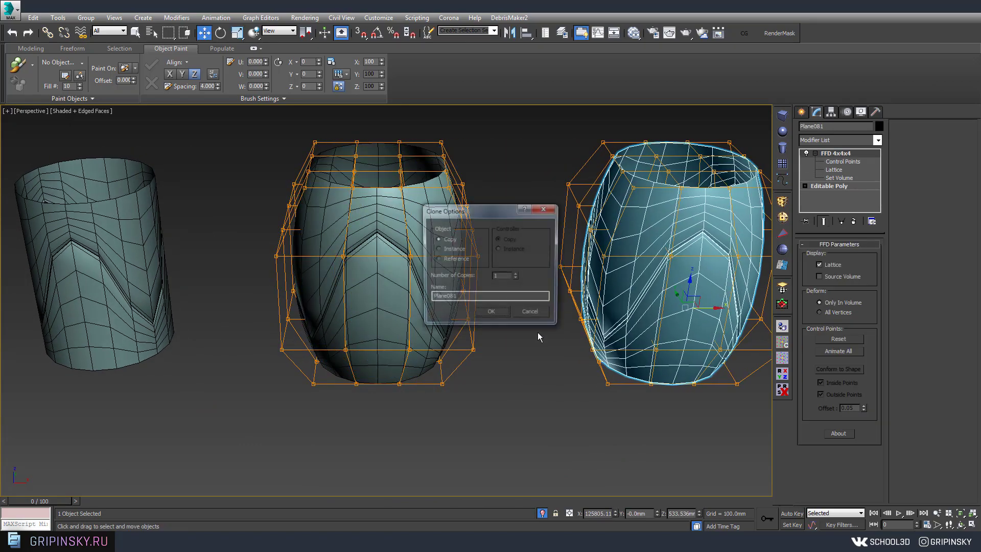
key("Return")
Convert the new barrel copy to an Editable Poly
scroll(521, 271, "down", 3)
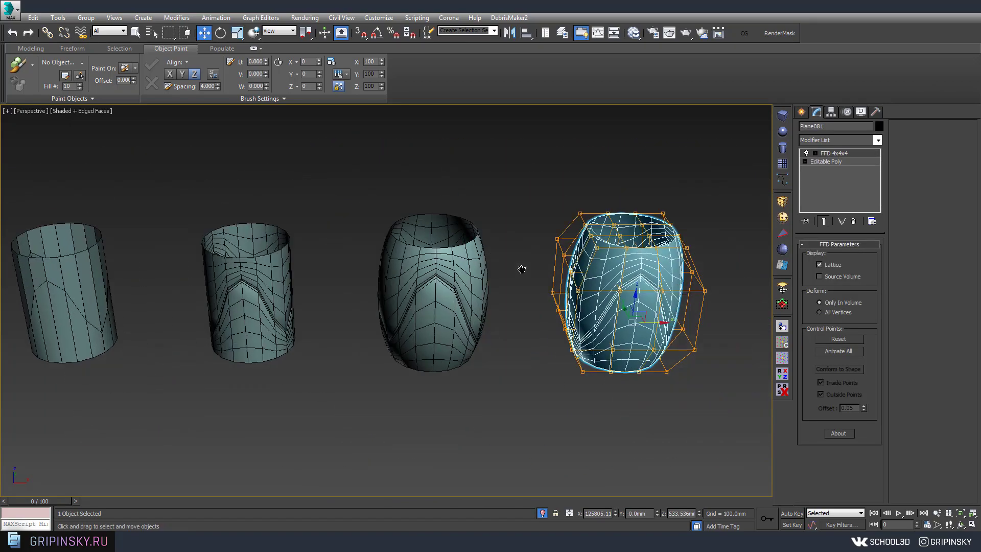
scroll(522, 272, "up", 2)
scroll(521, 252, "up", 2)
middle_click_drag(521, 252, 486, 204)
right_click(484, 204)
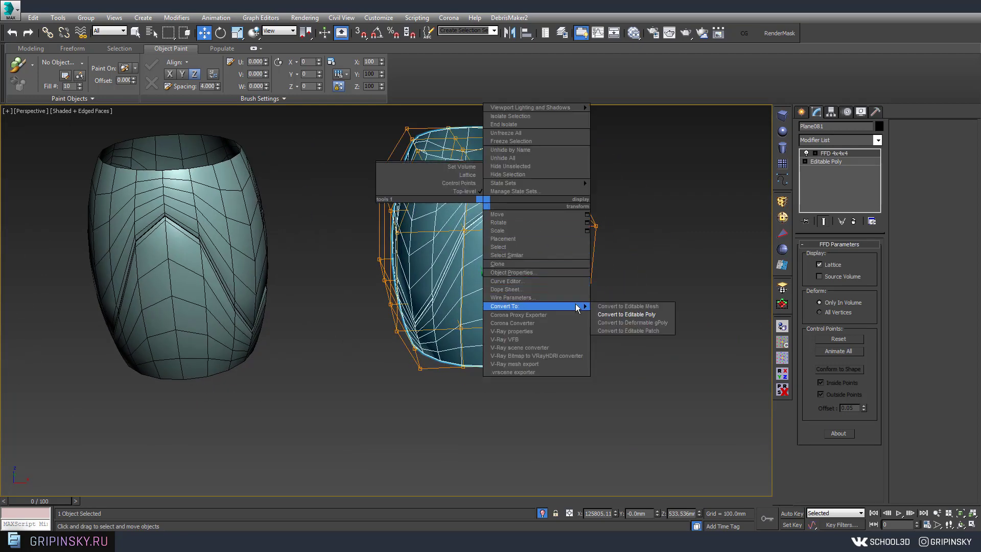
left_click(612, 314)
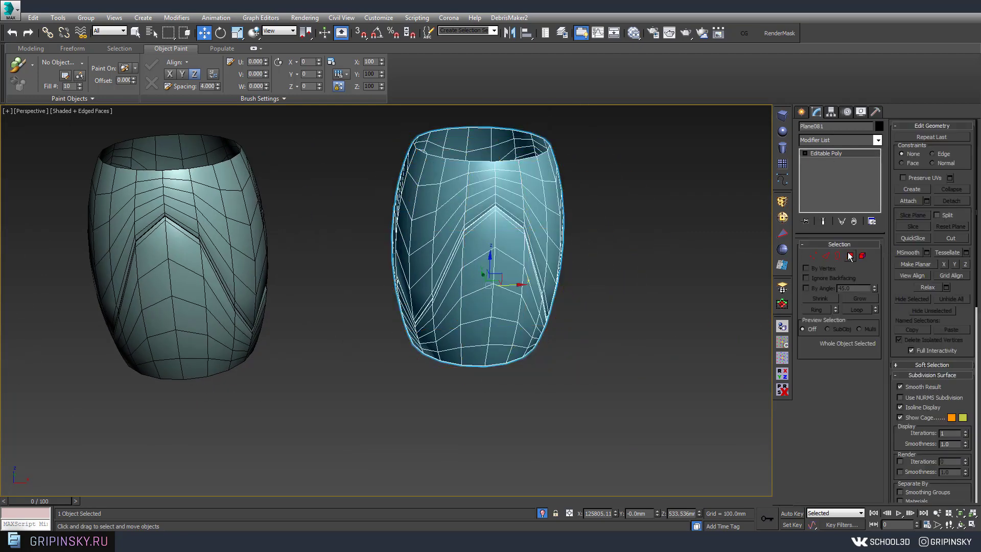
Select both open rim borders and Cap them
left_click(838, 256)
scroll(366, 278, "down", 2)
left_click_drag(381, 146, 483, 353)
middle_click_drag(480, 240, 504, 248)
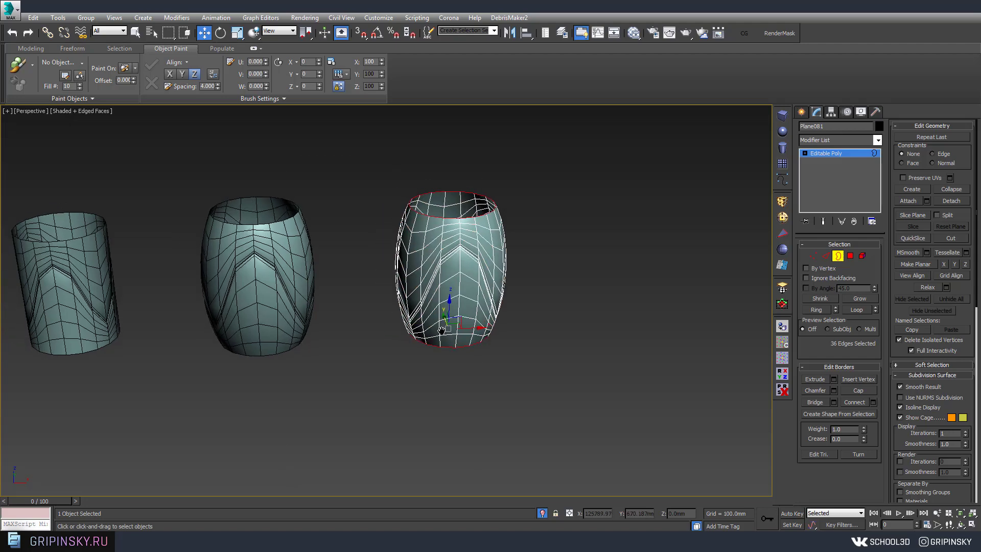
scroll(503, 247, "up", 2)
left_click(858, 391)
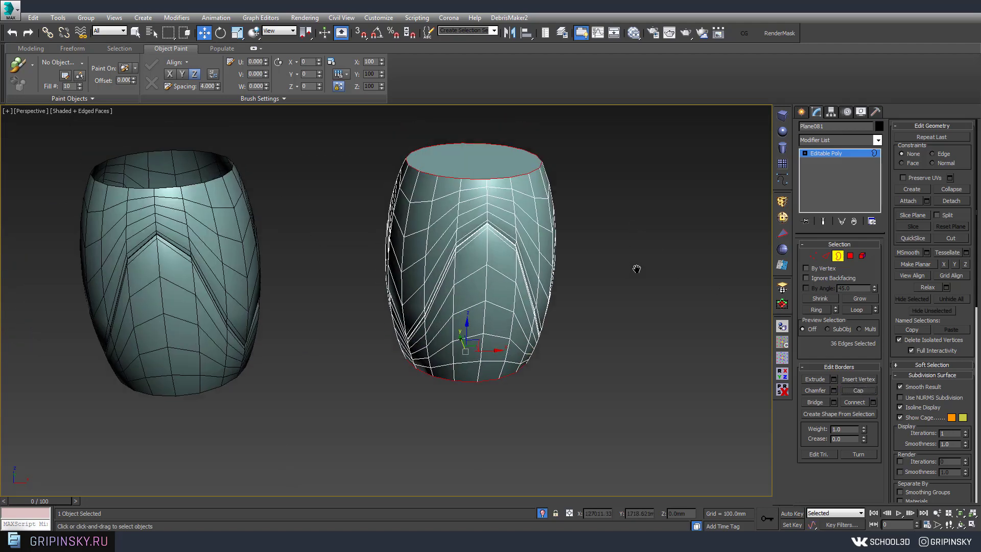
Inset both end cap polygons by 25.382mm
middle_click_drag(635, 269, 641, 312)
left_click(850, 255)
middle_click_drag(491, 245, 504, 296, "alt")
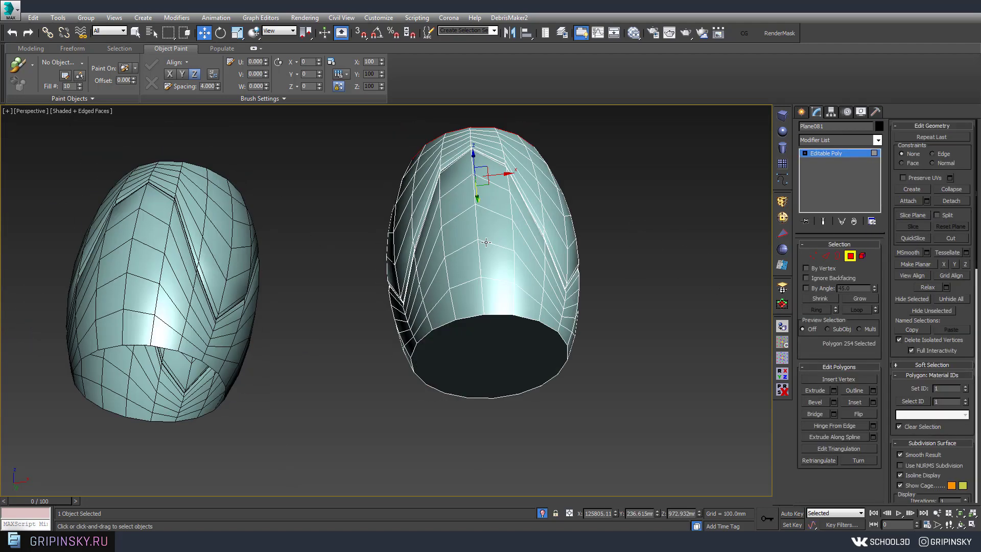
left_click(510, 274)
key("shift+z")
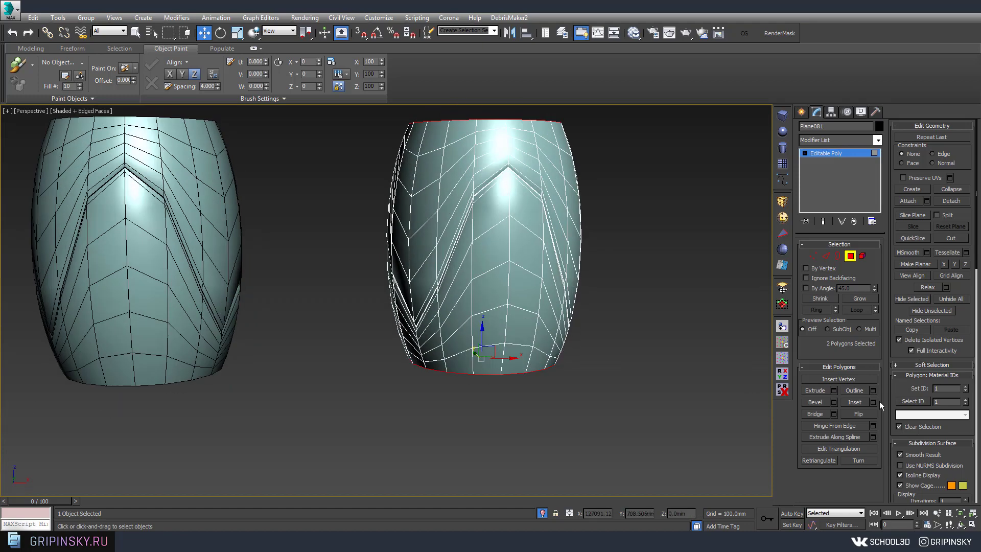
left_click(873, 402)
middle_click_drag(642, 313, 538, 287, "alt")
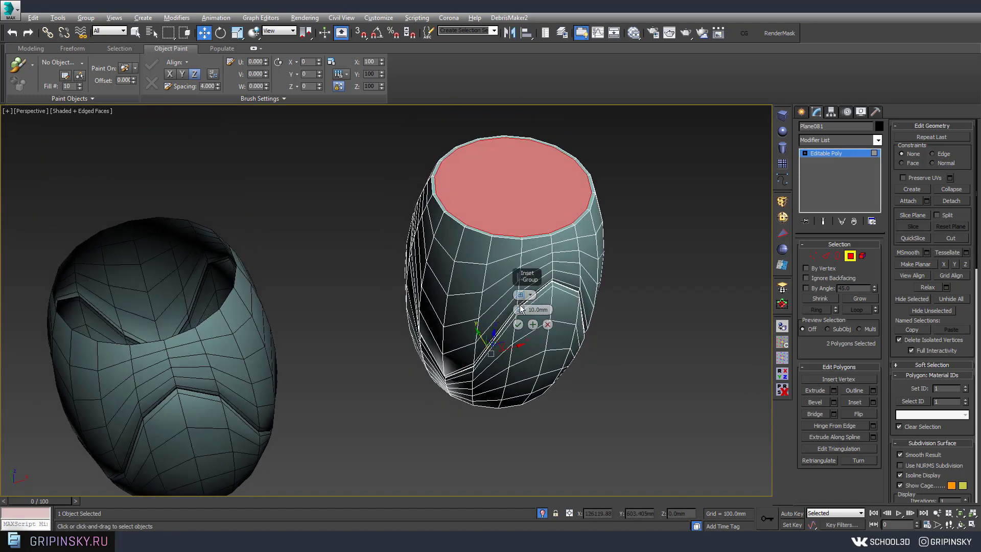
left_click_drag(520, 295, 515, 233)
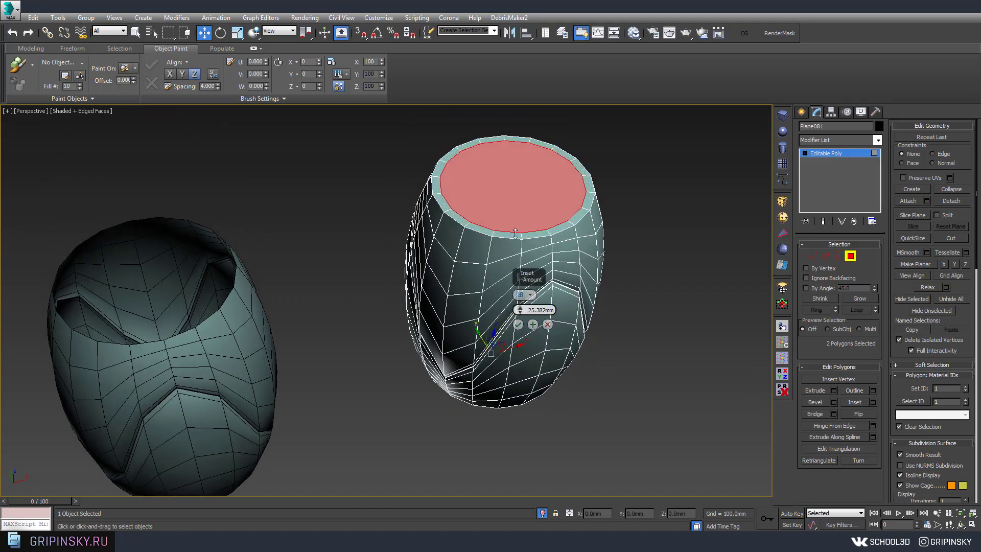
left_click(518, 325)
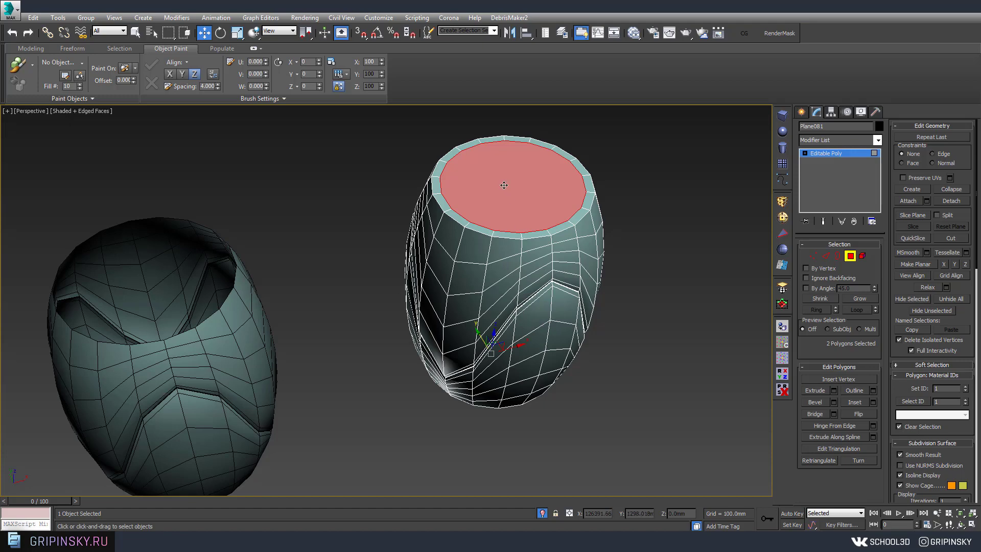
Run the QuadCap_1_01 script to fill the top cap with a quad grid
left_click(415, 20)
left_click(434, 95)
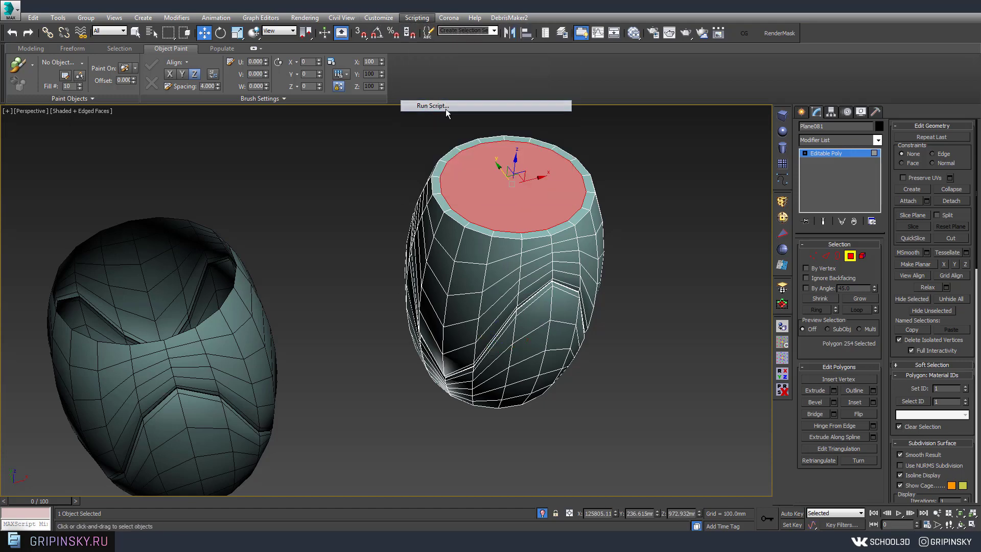
double_click(128, 200)
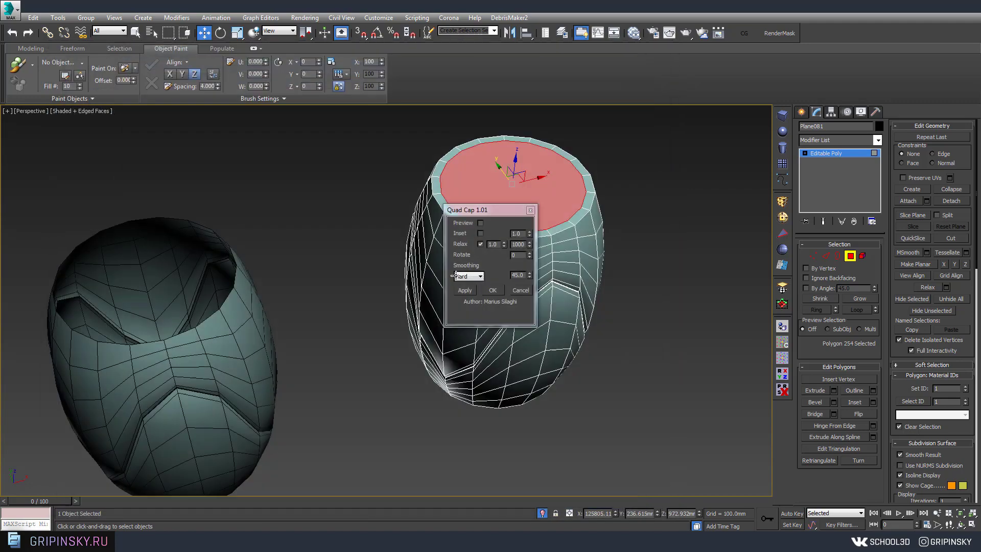
left_click(492, 290)
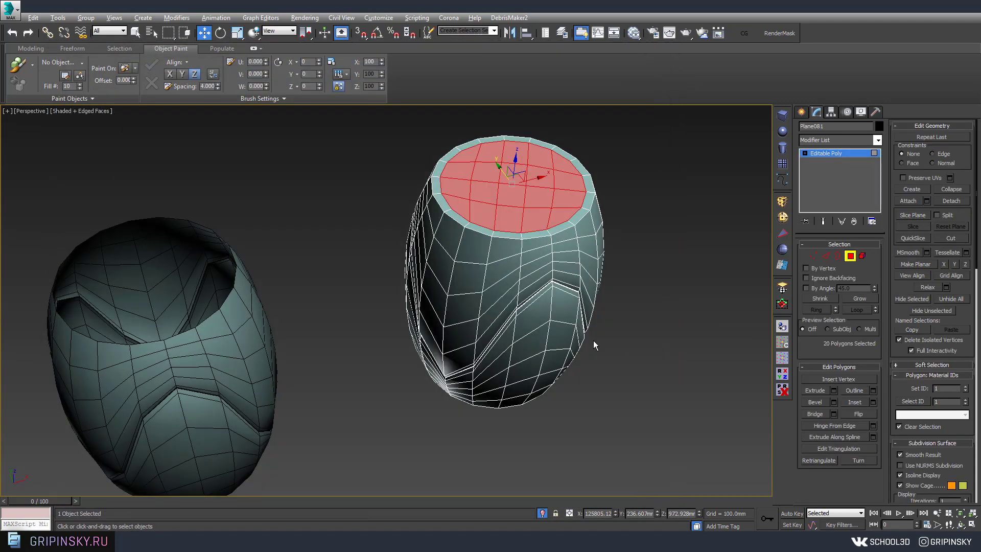
middle_click_drag(593, 340, 772, 268, "alt")
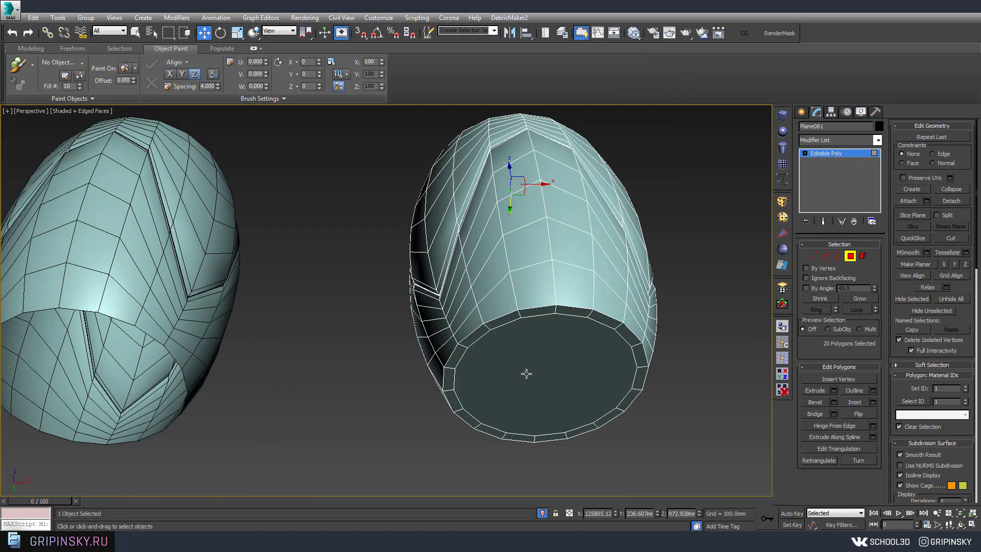
Run the QuadCap_1_01 script again to quad-grid the bottom cap
left_click(414, 18)
left_click(437, 106)
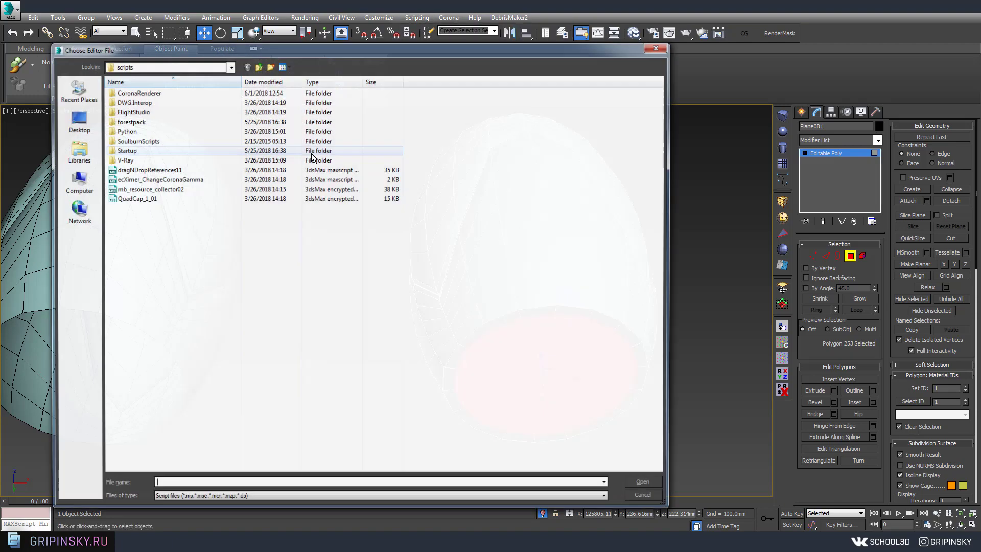
double_click(138, 200)
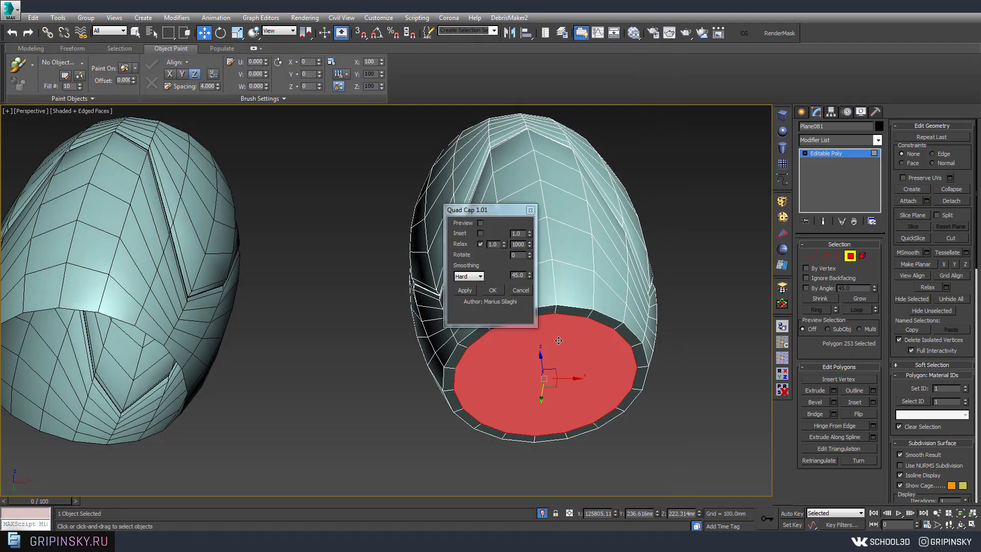
left_click(490, 291)
scroll(553, 268, "down", 5)
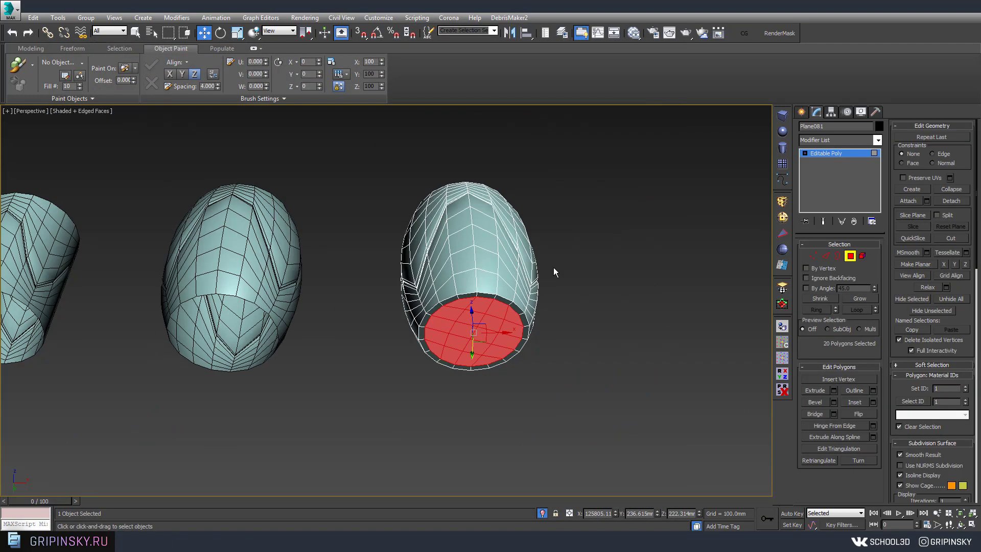
mouse_move(553, 267)
middle_mouse_down("alt")
mouse_move(614, 230)
mouse_move(600, 279)
middle_mouse_up("alt")
scroll(686, 179, "up", 5)
Clone the capped barrel as Plane082, enable NURMS Subdivision at 2 iterations, hide edged faces
left_click(818, 155)
left_click_drag(332, 305, 634, 320, "shift")
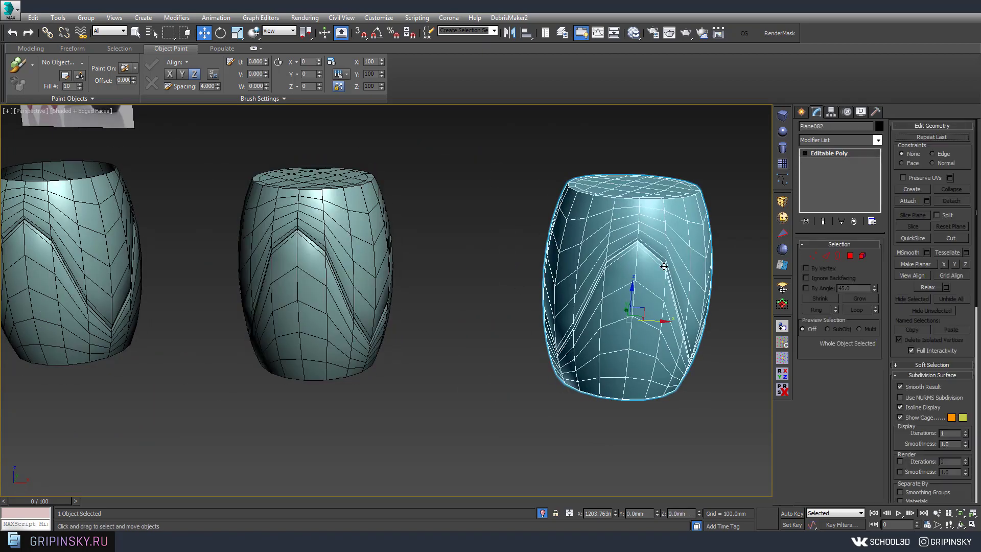
left_click(491, 314)
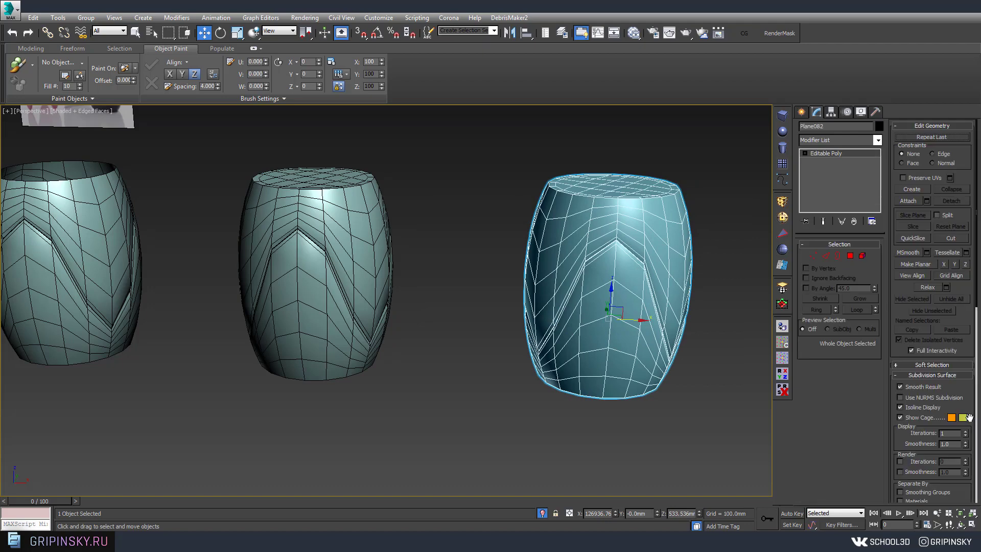
left_click(931, 397)
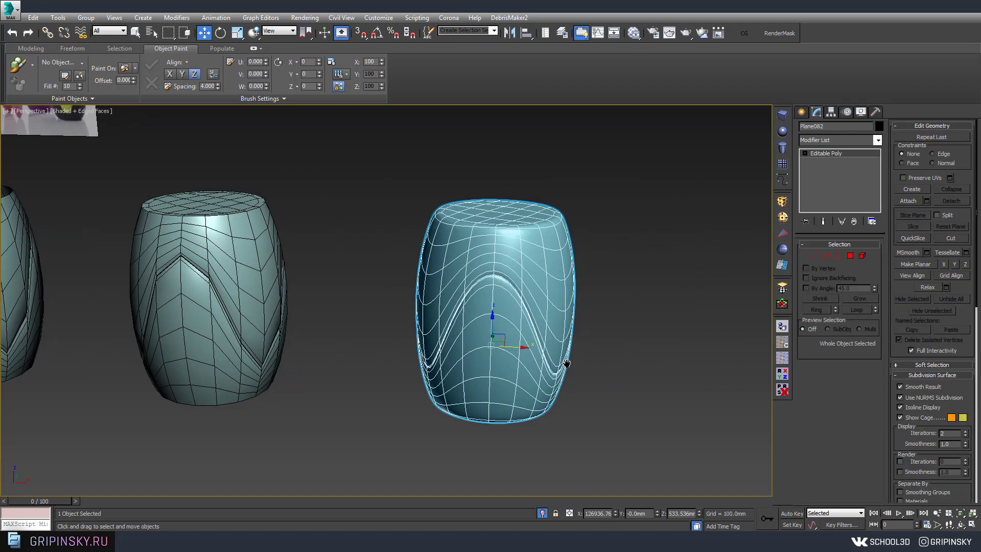
key("F4")
Orbit, zoom and toggle isolation to inspect the smoothed barrel beside earlier stages
mouse_move(517, 311)
middle_mouse_down("alt")
mouse_move(597, 320)
mouse_move(562, 302)
mouse_move(623, 289)
mouse_move(535, 301)
mouse_move(570, 350)
mouse_move(462, 252)
mouse_move(445, 158)
mouse_move(657, 364)
middle_mouse_up("alt")
scroll(562, 302, "up", 5)
scroll(562, 300, "down", 2)
scroll(567, 286, "down", 6)
scroll(535, 302, "down", 3)
scroll(445, 158, "up", 3)
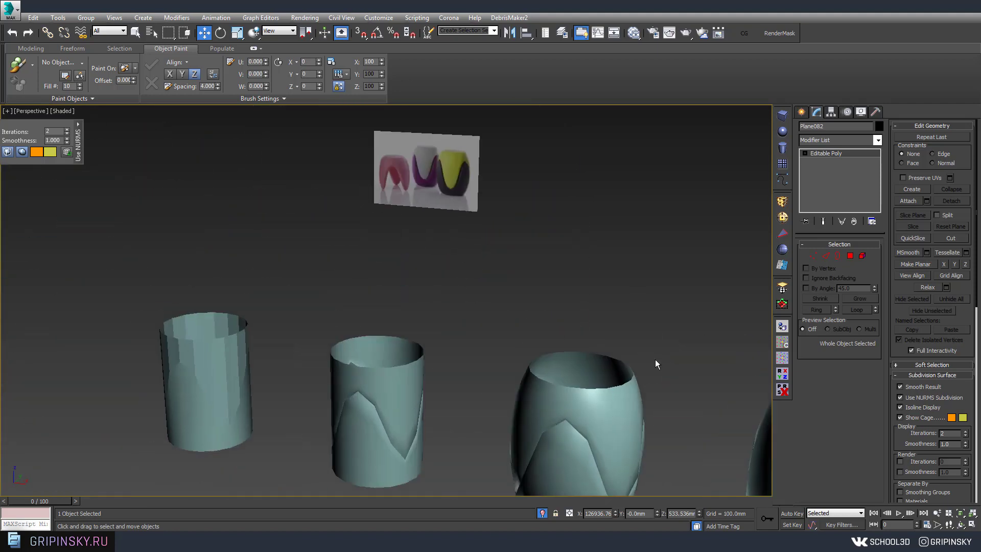
key("alt+q")
scroll(443, 189, "down", 2)
key("alt+q")
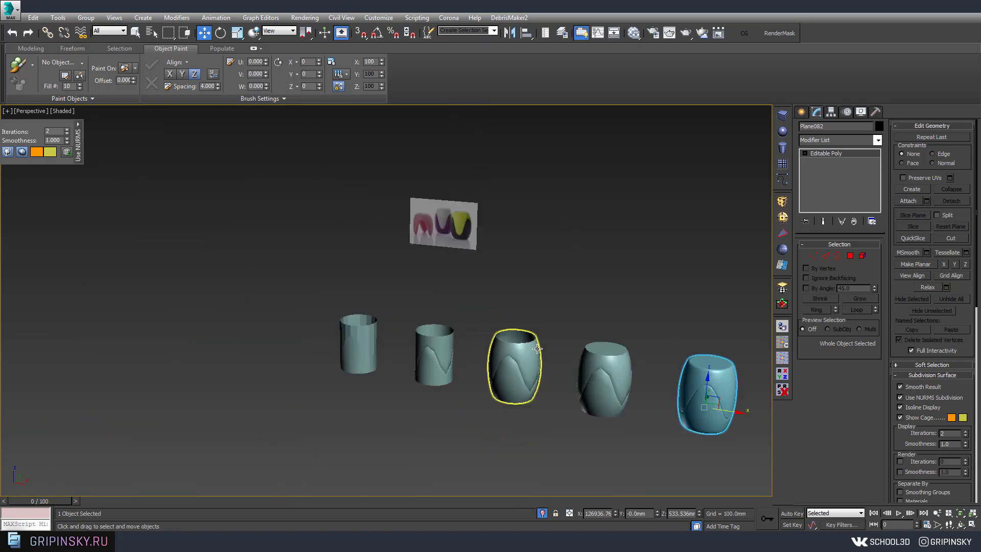
scroll(544, 296, "up", 2)
key("z")
middle_click_drag(552, 278, 497, 254, "alt")
scroll(560, 274, "down", 4)
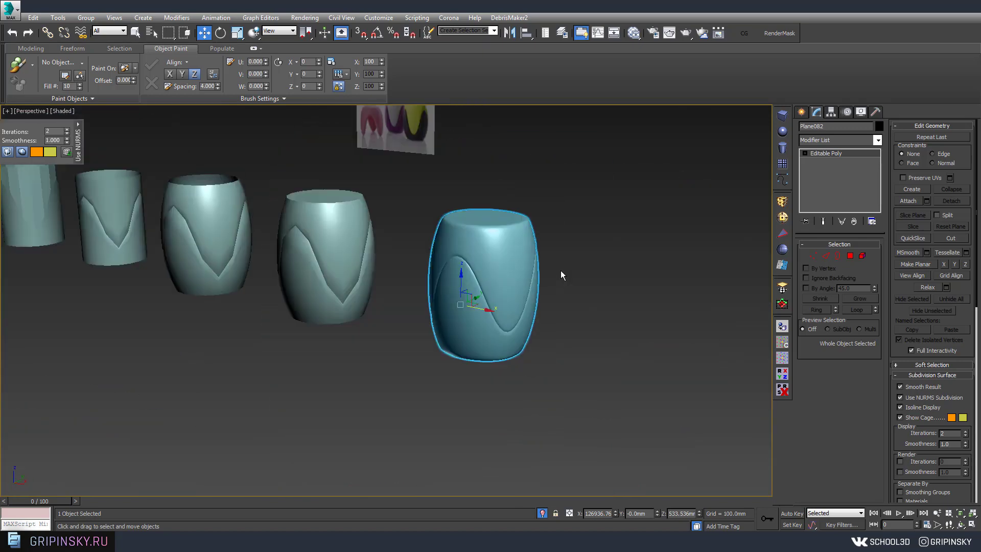
mouse_move(561, 274)
middle_mouse_down("alt")
mouse_move(596, 247)
mouse_move(576, 253)
mouse_move(606, 296)
mouse_move(596, 253)
middle_mouse_up("alt")
scroll(605, 296, "up", 5)
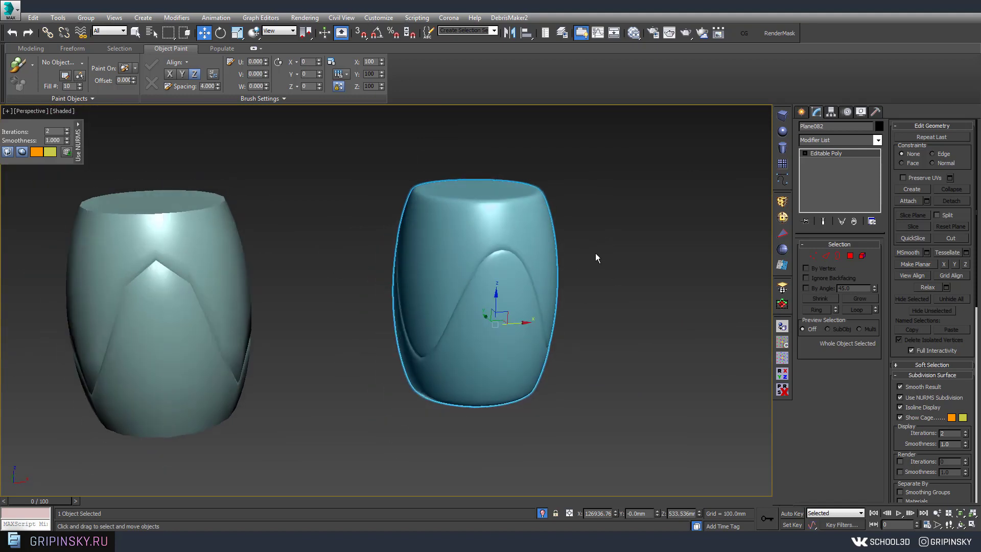